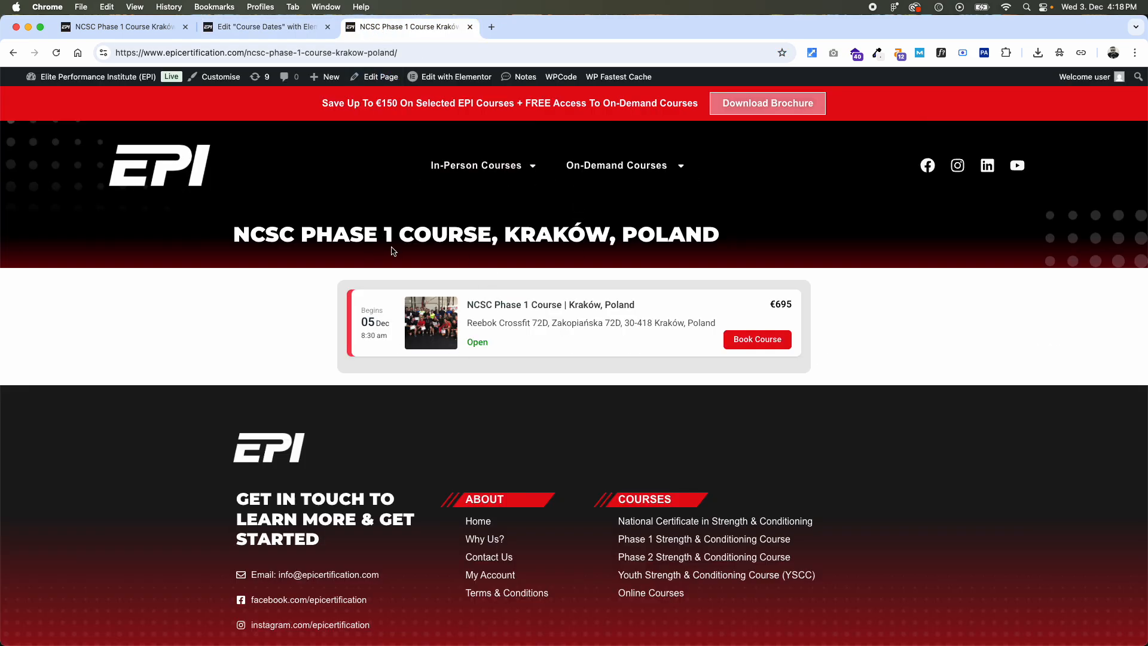
# - Open the Kraków, Poland booking page from the 5th December 2025 row of the Course Dates page
pyautogui.click(477, 167)
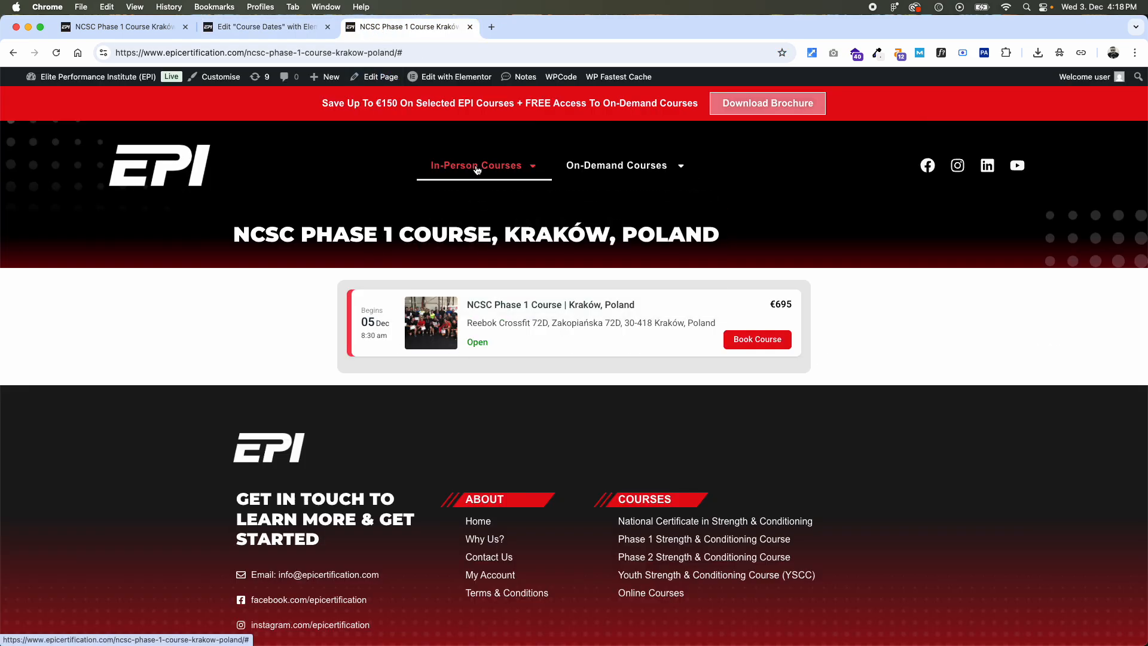
pyautogui.click(496, 305)
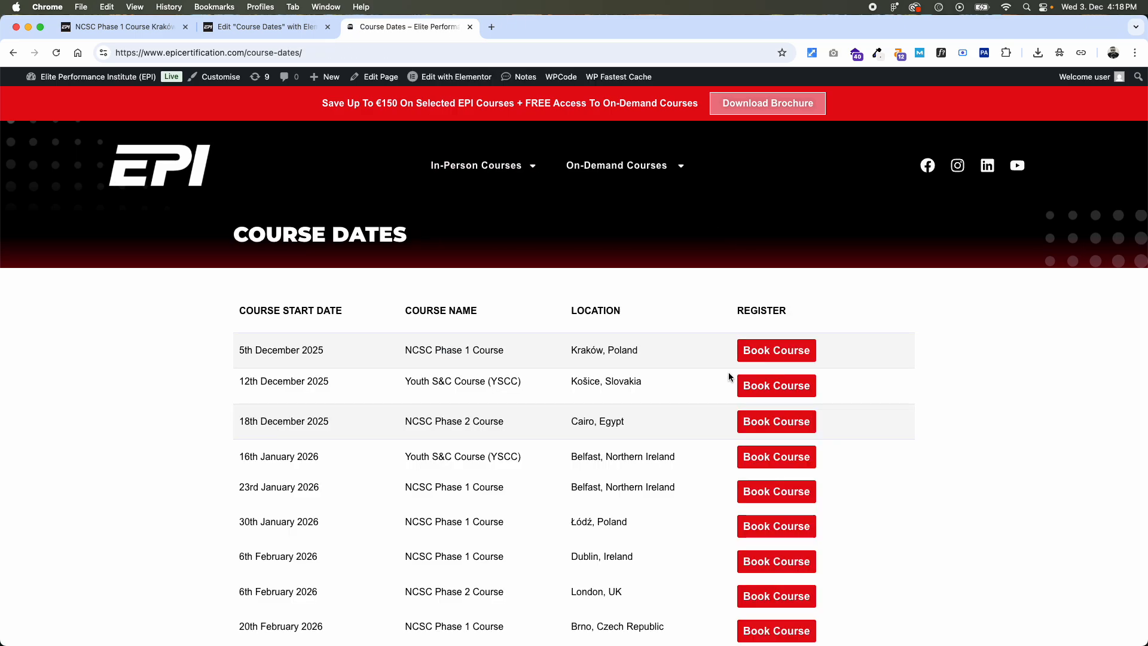
pyautogui.click(774, 356)
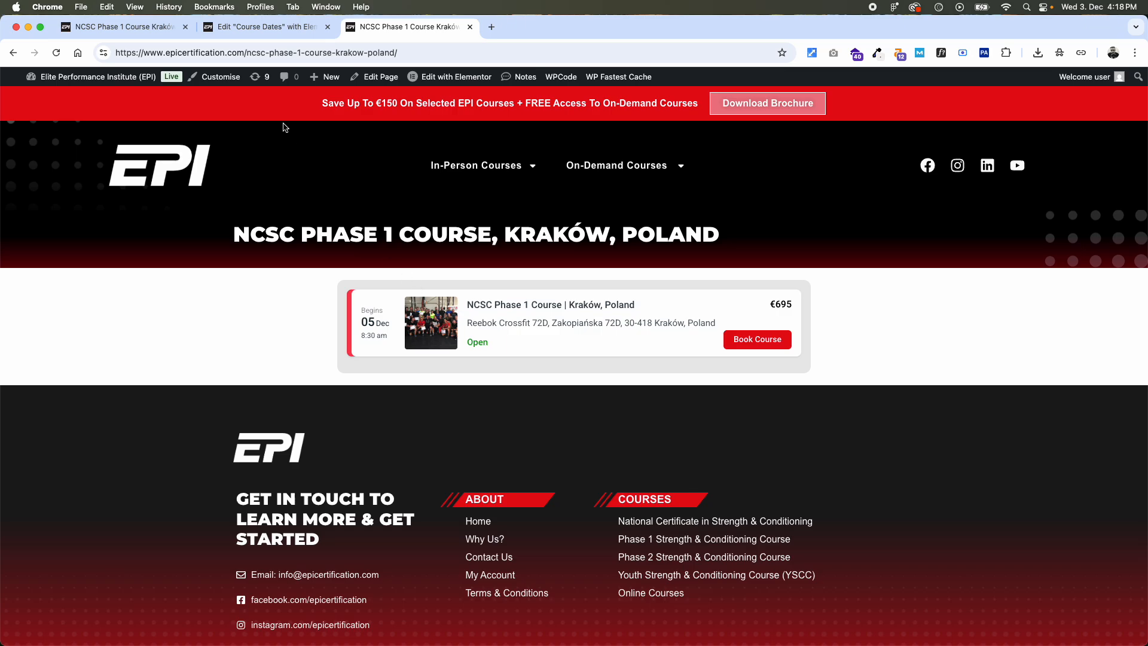
pyautogui.click(275, 28)
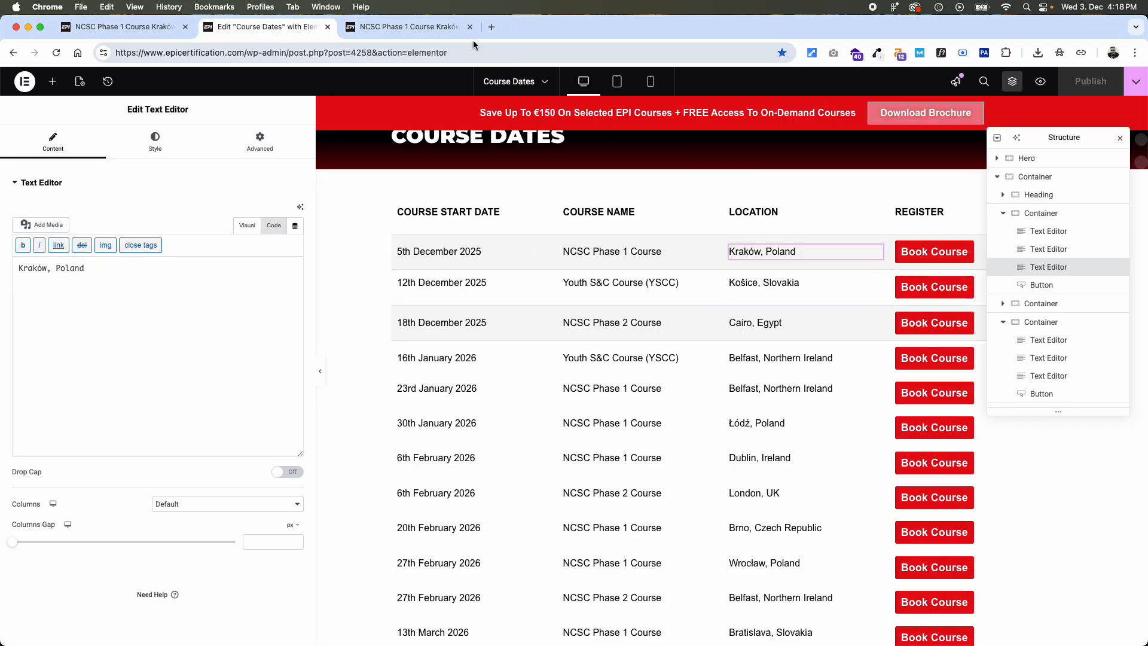
pyautogui.click(435, 29)
pyautogui.click(266, 27)
pyautogui.click(416, 31)
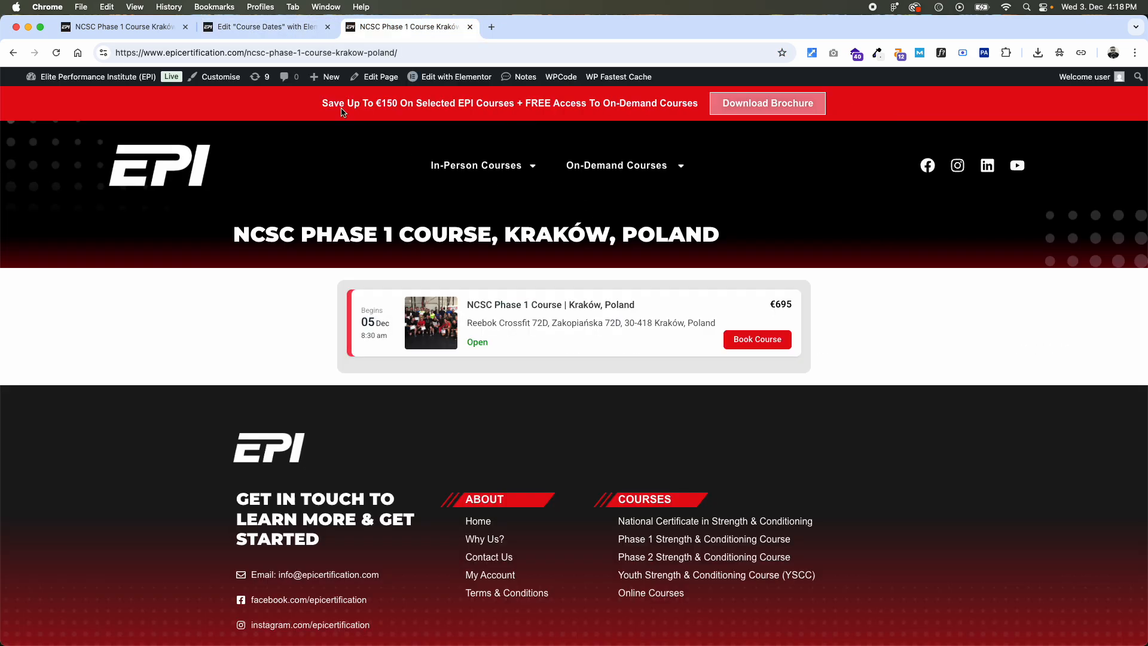
# - Duplicate the NCSC Phase 1 Course Kraków, Poland page as a draft and open that draft for editing
pyautogui.moveTo(377, 82)
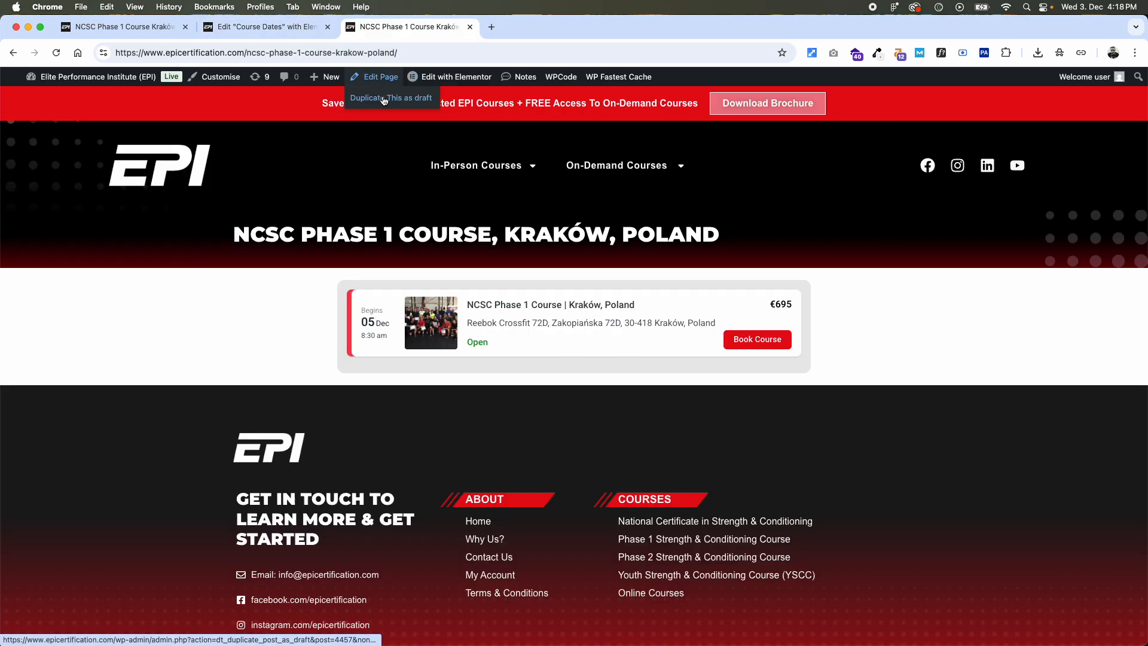
pyautogui.click(384, 100)
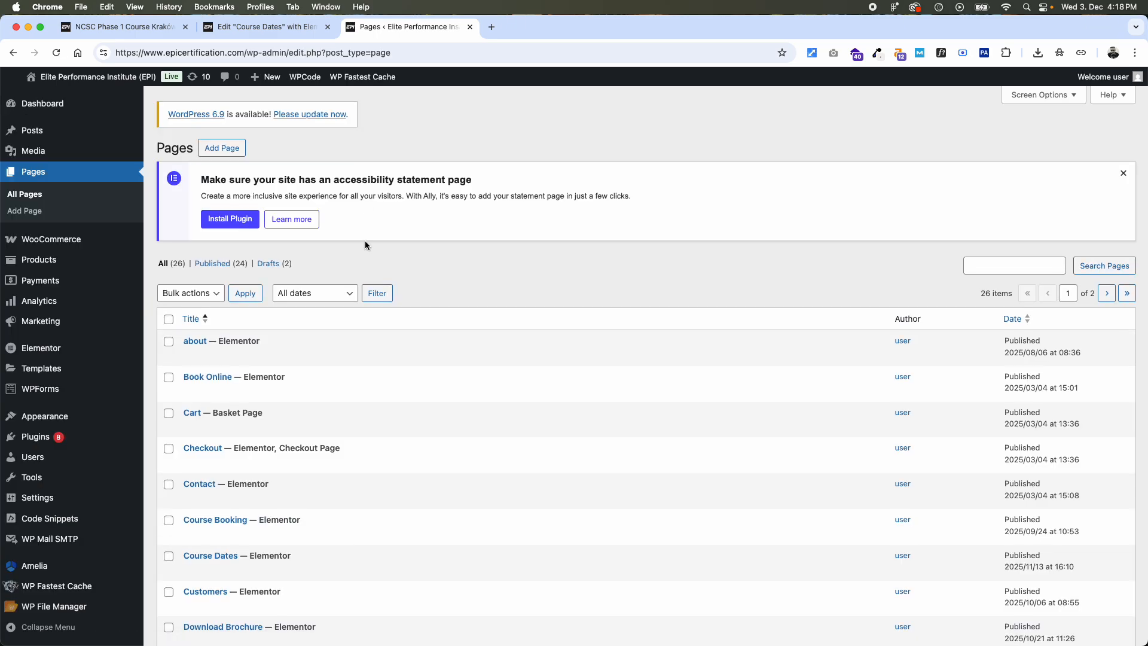
pyautogui.click(272, 263)
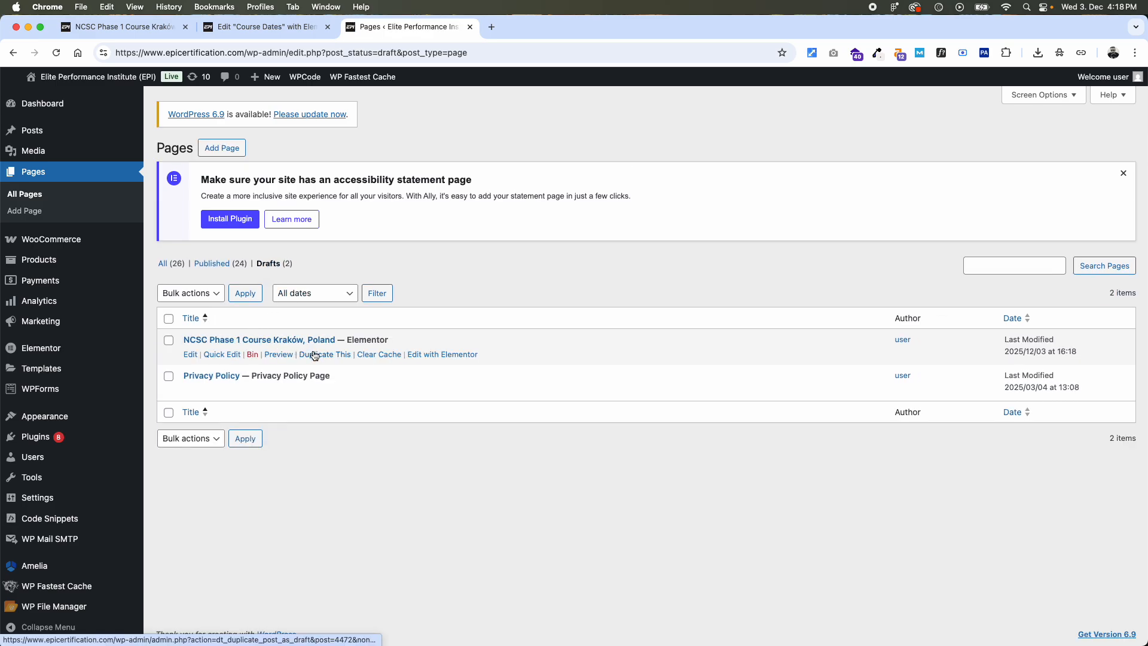
pyautogui.click(190, 354)
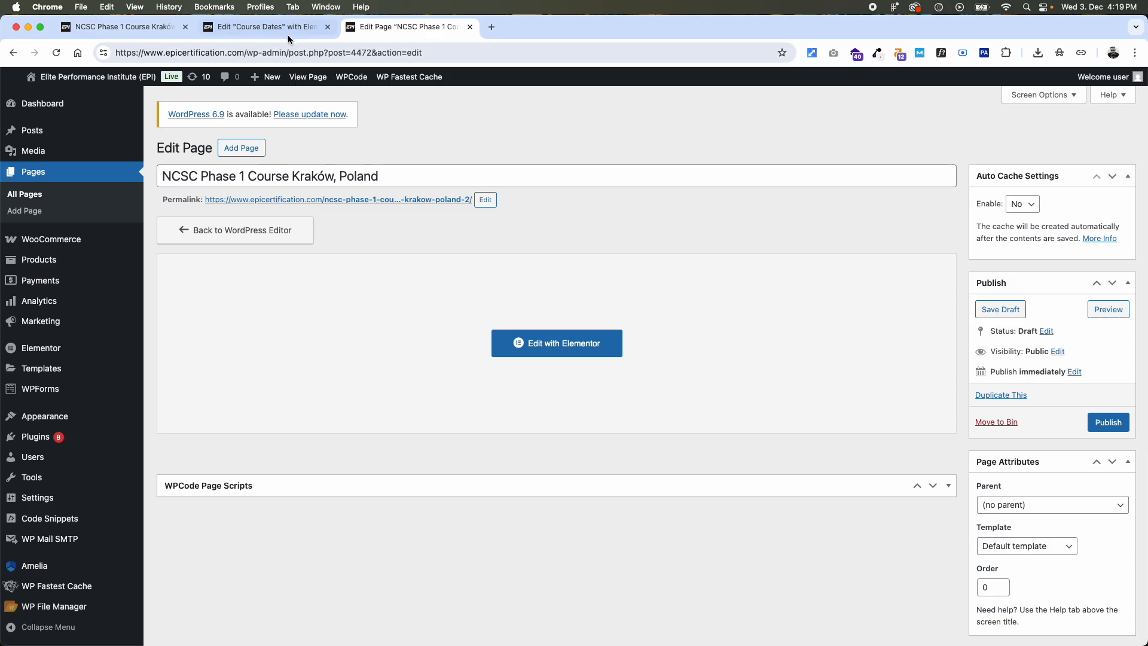
# - Preview the Course Dates page and copy the course name and location of the 12th December 2025 row
pyautogui.click(291, 33)
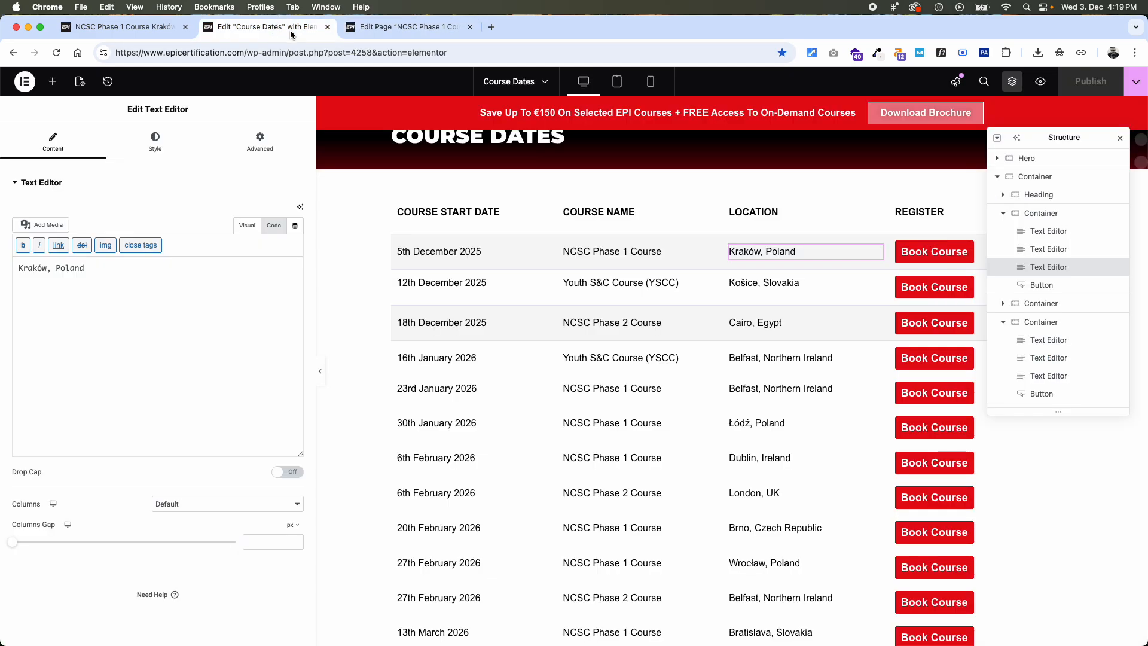
pyautogui.click(1041, 81)
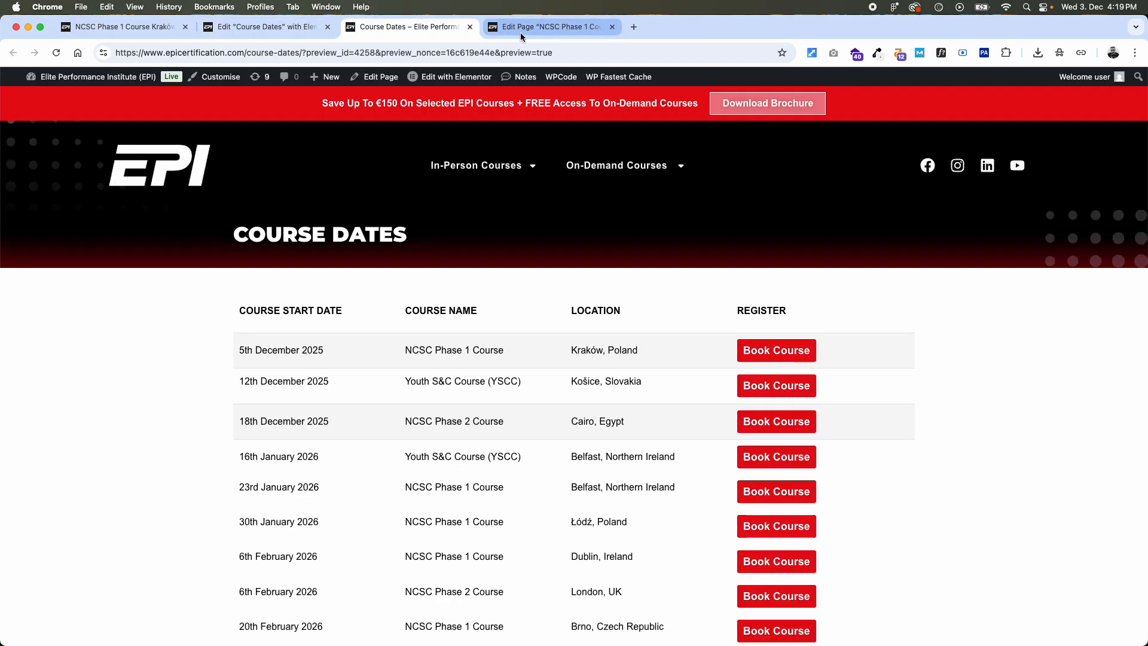
pyautogui.click(520, 30)
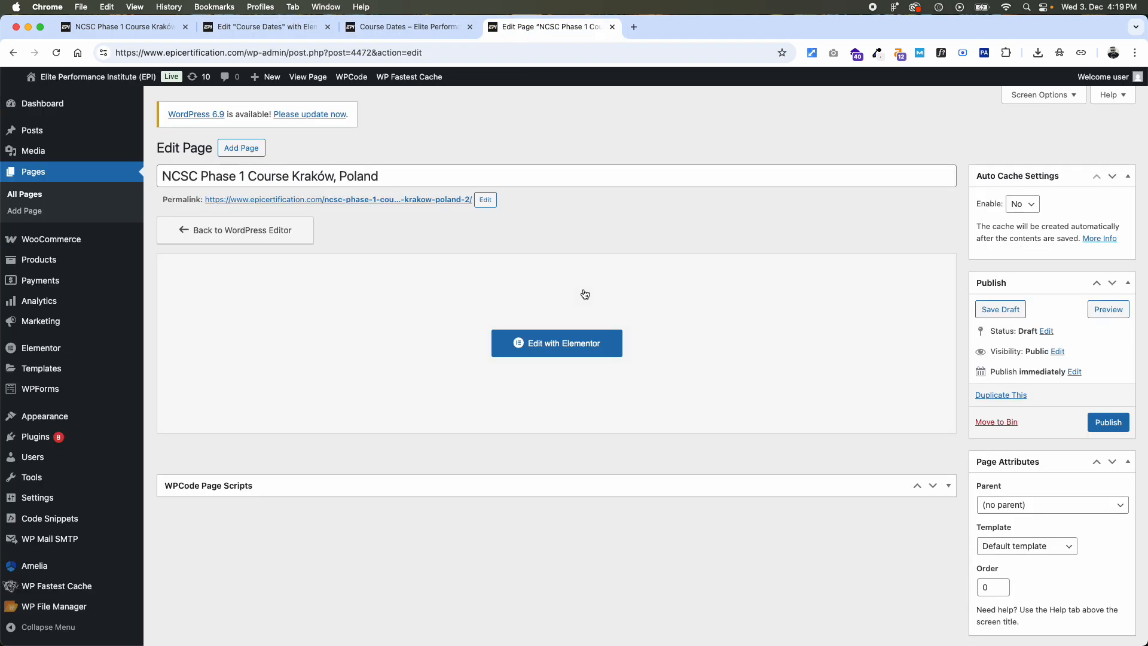
pyautogui.click(389, 30)
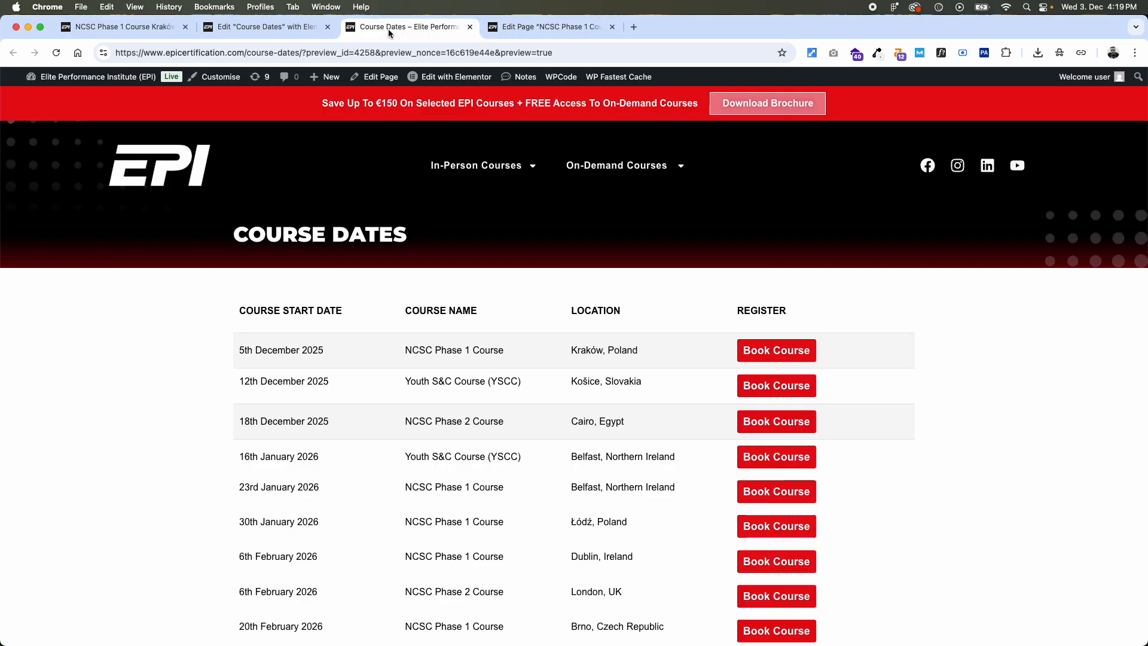
pyautogui.moveTo(650, 382); pyautogui.dragTo(403, 383)
pyautogui.press('super+c')
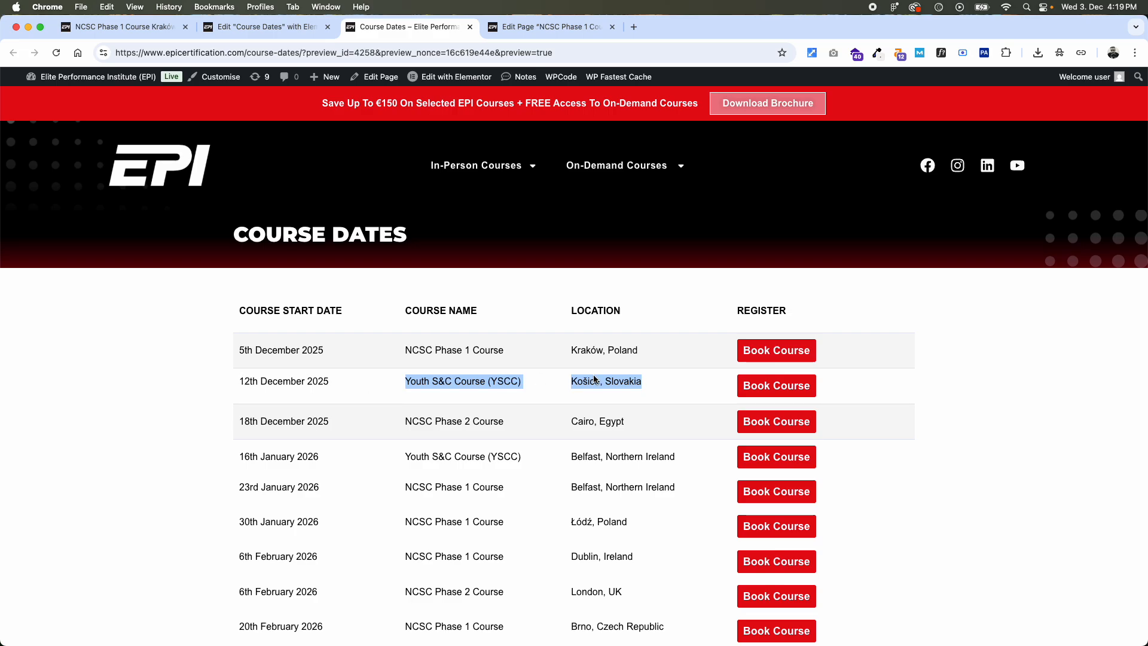
# - Retitle the draft page "Youth S&C Course (YSCC) Košice, Slovakia" and publish it
pyautogui.click(533, 29)
pyautogui.click(401, 172)
pyautogui.press('super+a')
pyautogui.press('super+v')
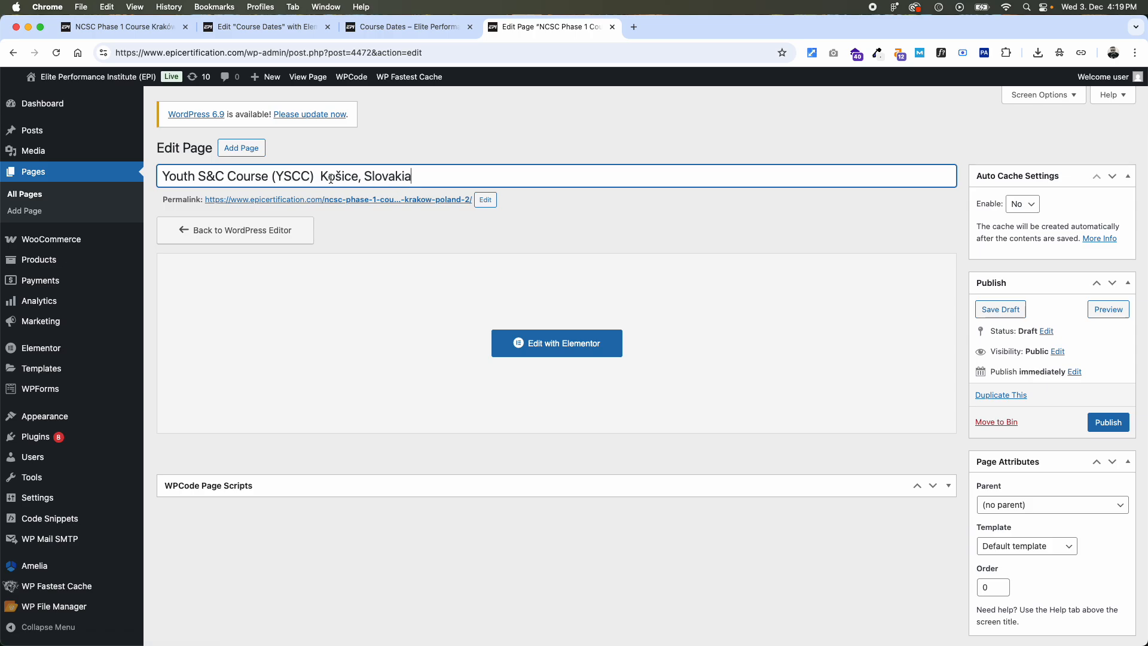
pyautogui.click(1108, 423)
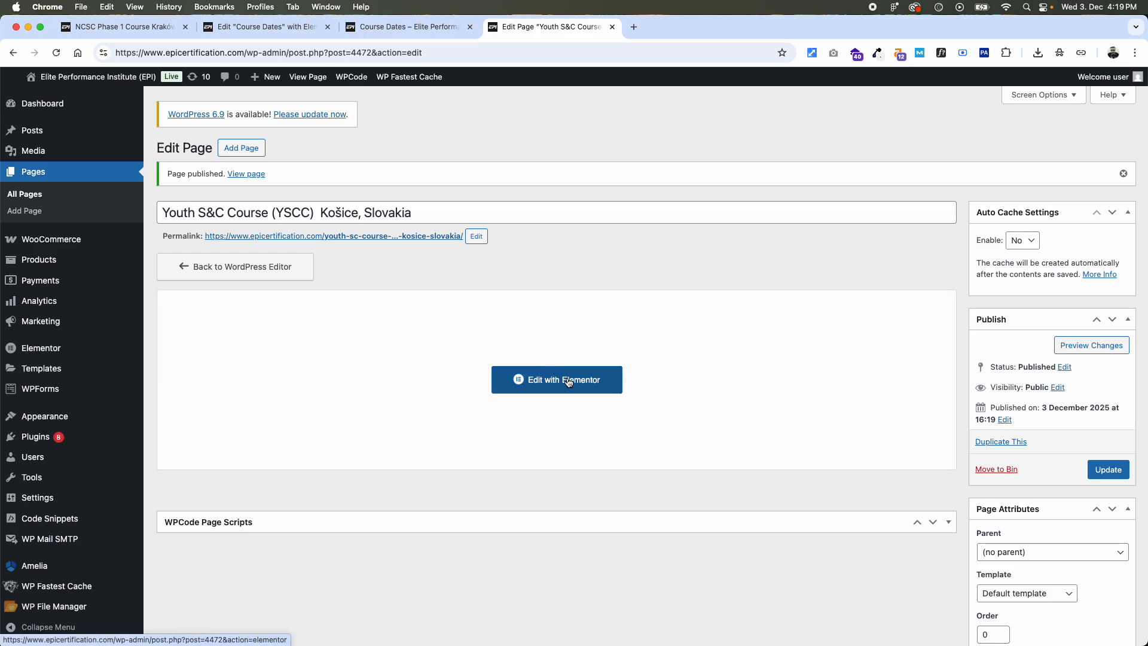
# - Open the new page in Elementor and change the hero heading to "Youth S&C Course (YSCC), Košice, Slovakia"
pyautogui.click(567, 380)
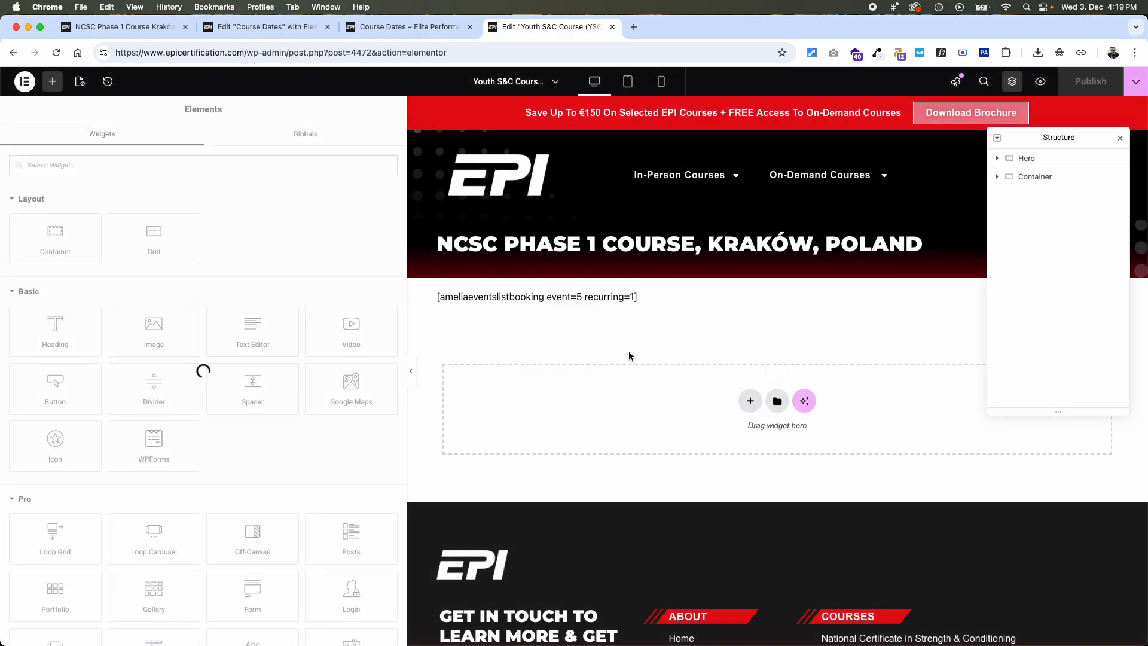
pyautogui.click(707, 252)
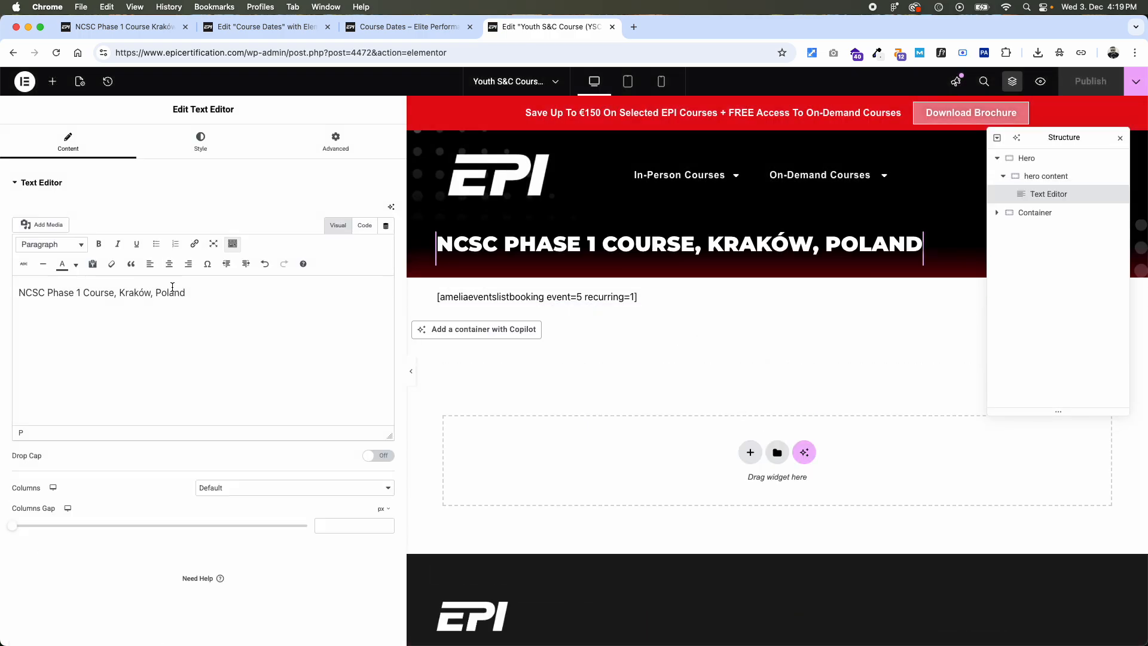
pyautogui.tripleClick(171, 292)
pyautogui.press('cmd+v')
pyautogui.press('super+shift+Left')
pyautogui.press('Left')
pyautogui.press('BackSpace')
pyautogui.write(',')
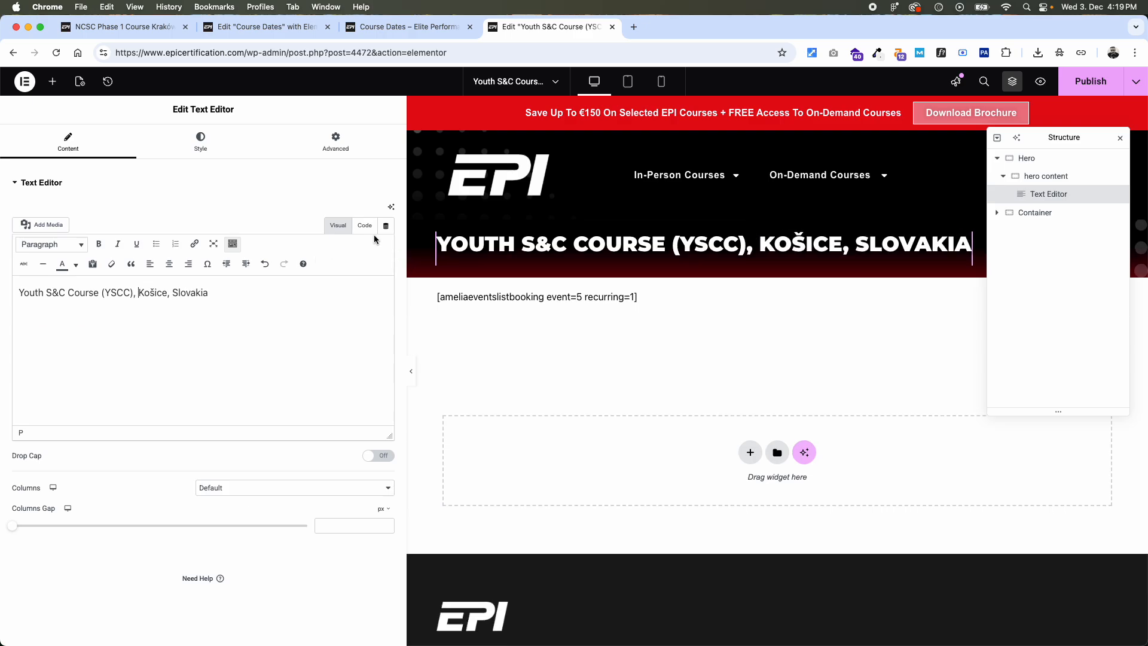
# - Set the Amelia events list to Youth S&C Course (YSCC) | Košice, Slovakia (id: 13), then publish and preview the page
pyautogui.click(612, 299)
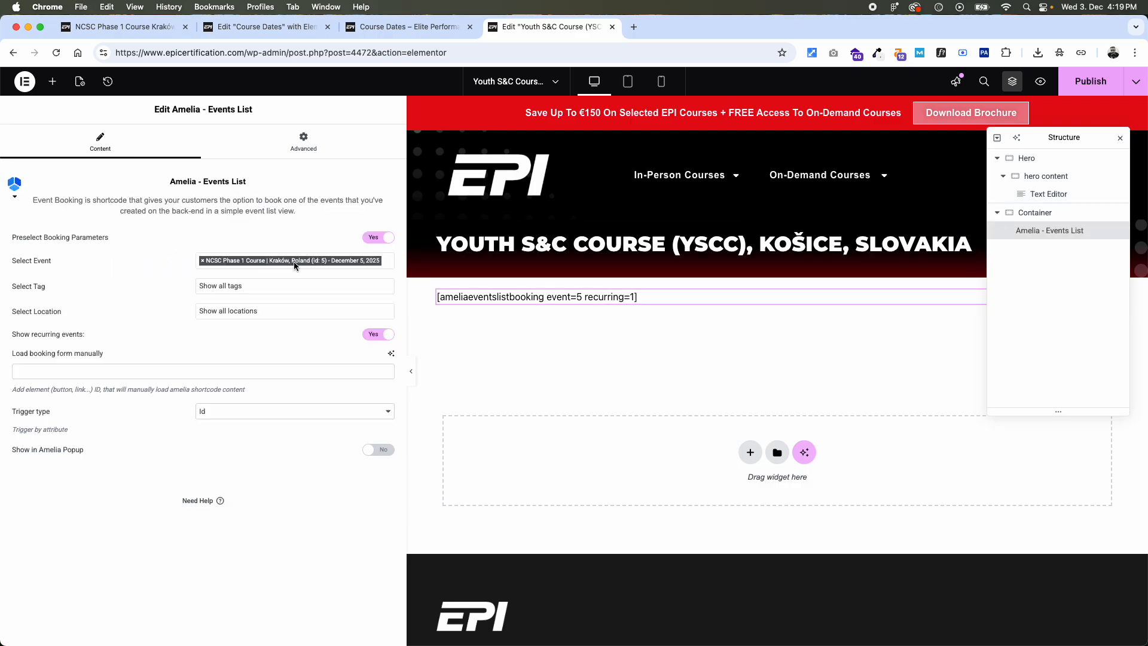
pyautogui.click(204, 264)
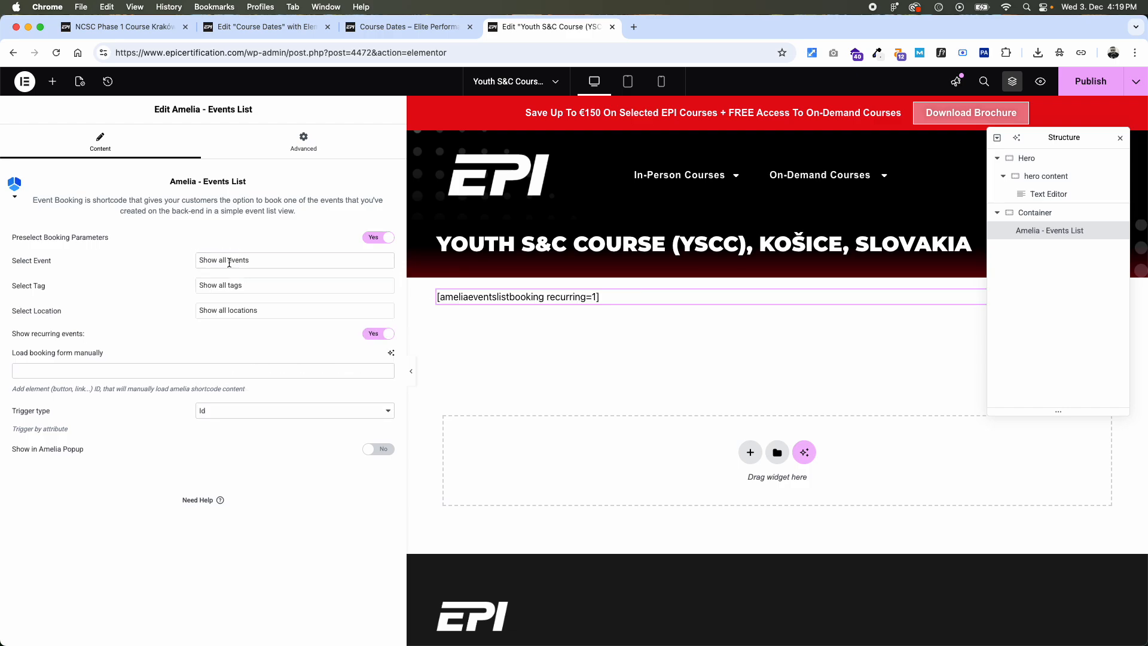
pyautogui.click(229, 263)
pyautogui.write('slovak')
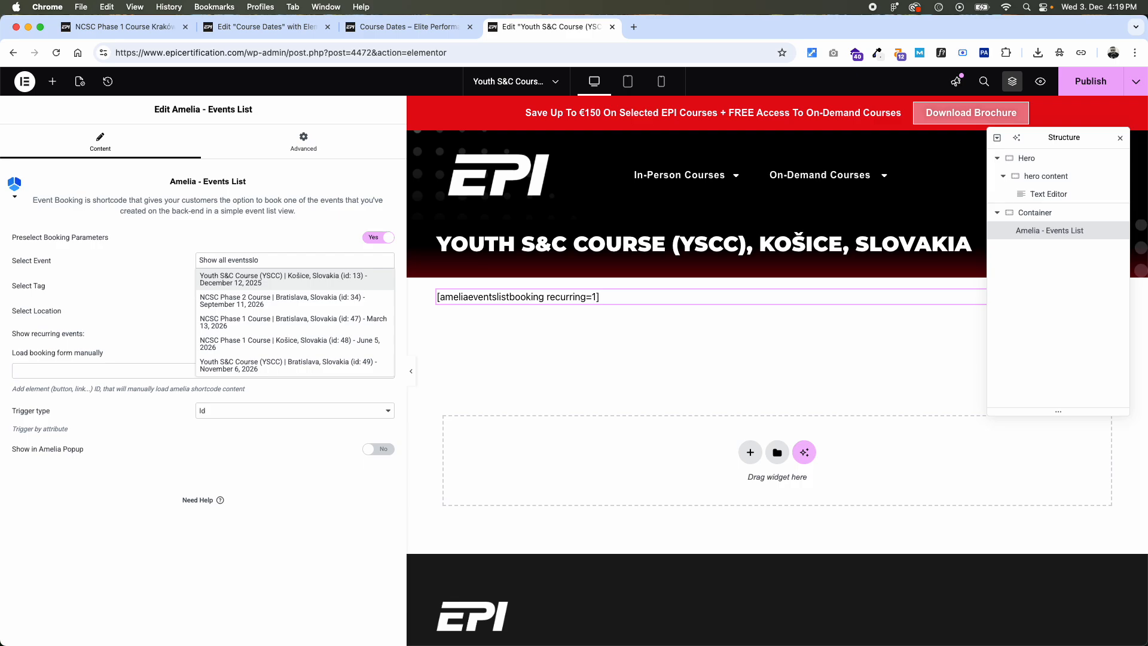
pyautogui.click(237, 285)
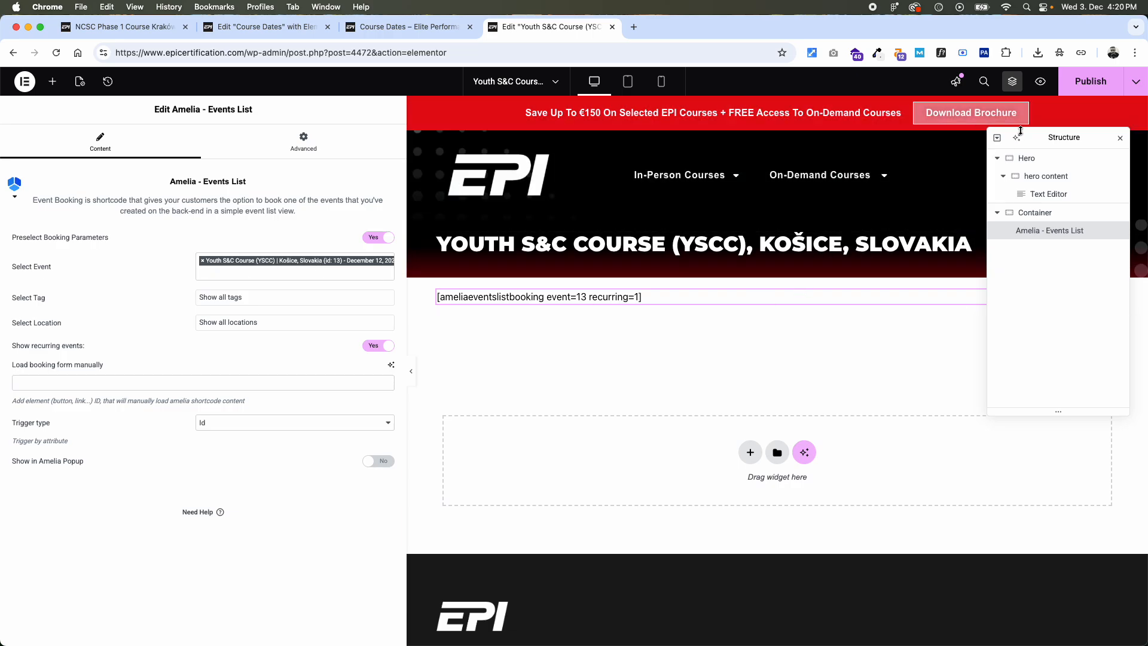
pyautogui.click(1086, 88)
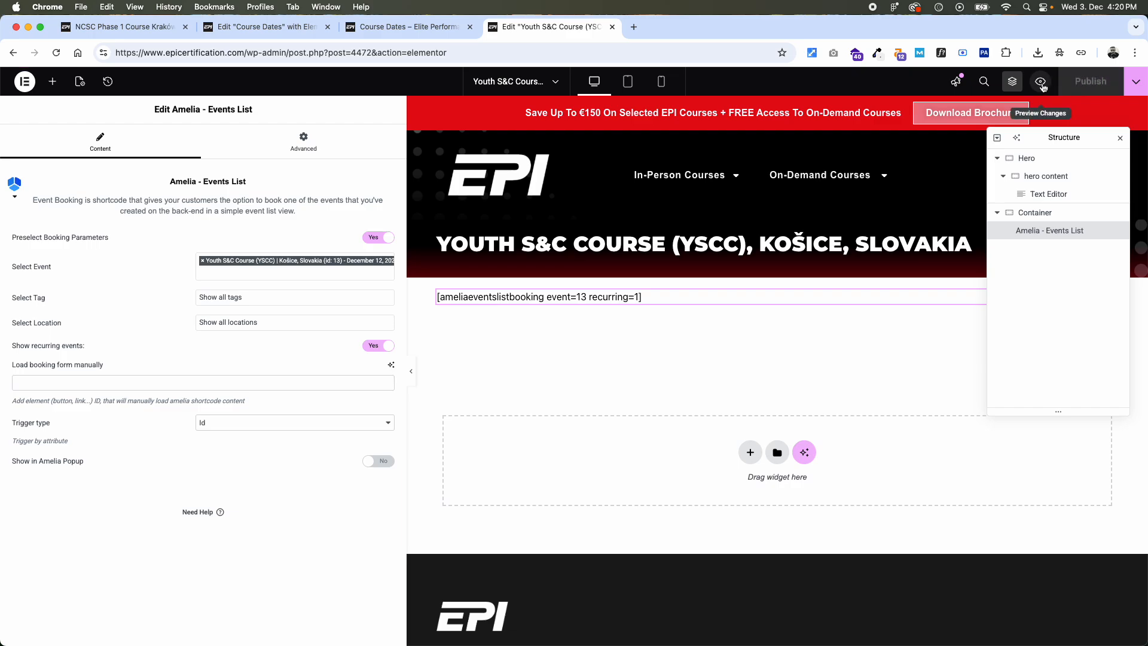
pyautogui.click(1041, 83)
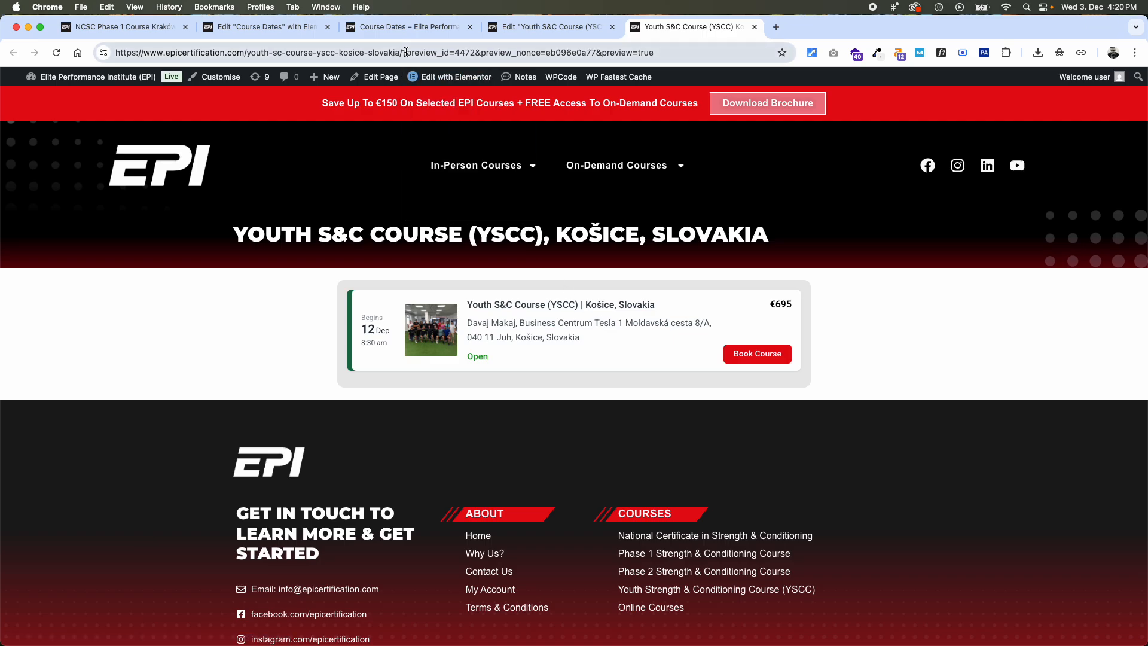
# - Link the 12th December 2025 Book Course button on Course Dates to the Youth S&C Course (YSCC) Košice, Slovakia page and publish
pyautogui.click(411, 27)
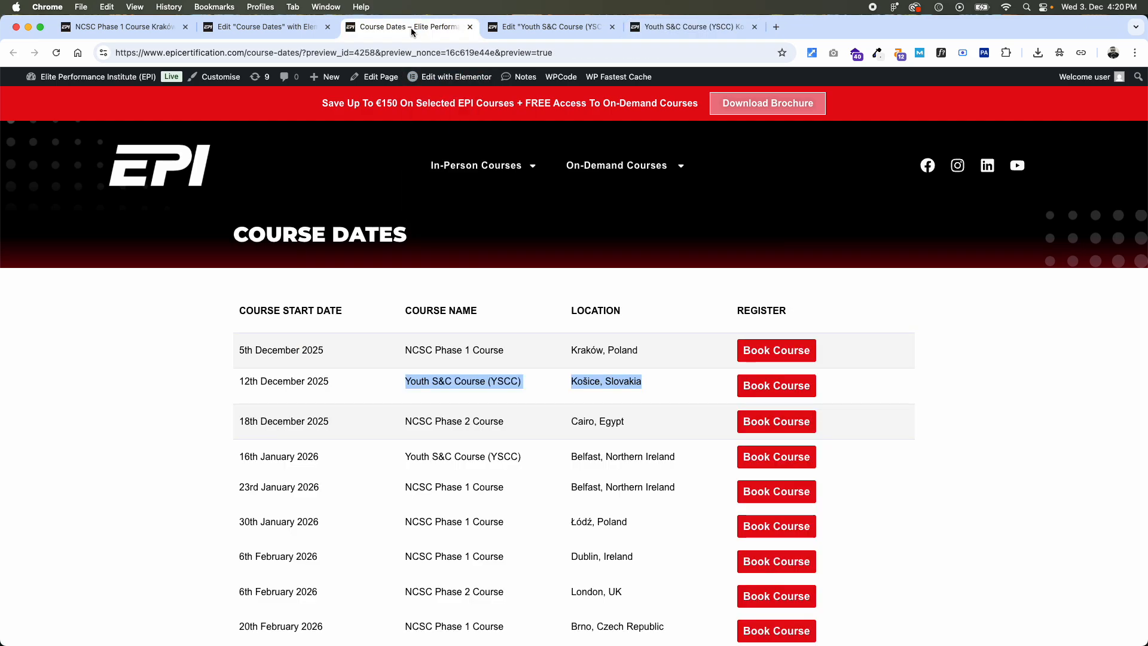
pyautogui.click(277, 29)
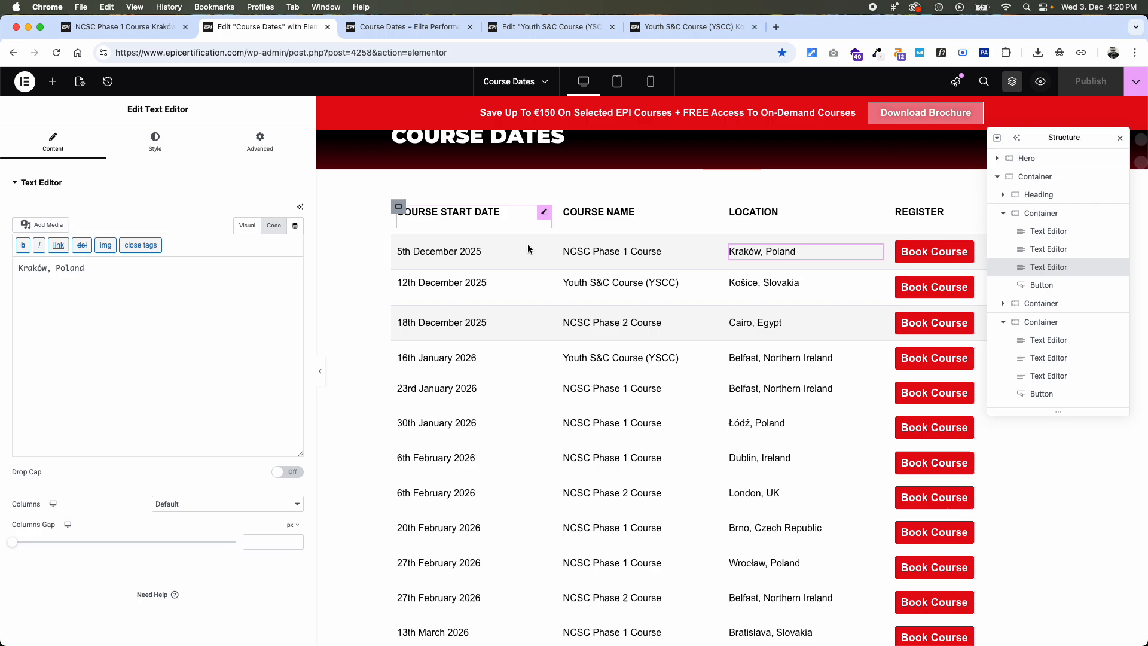
pyautogui.click(964, 289)
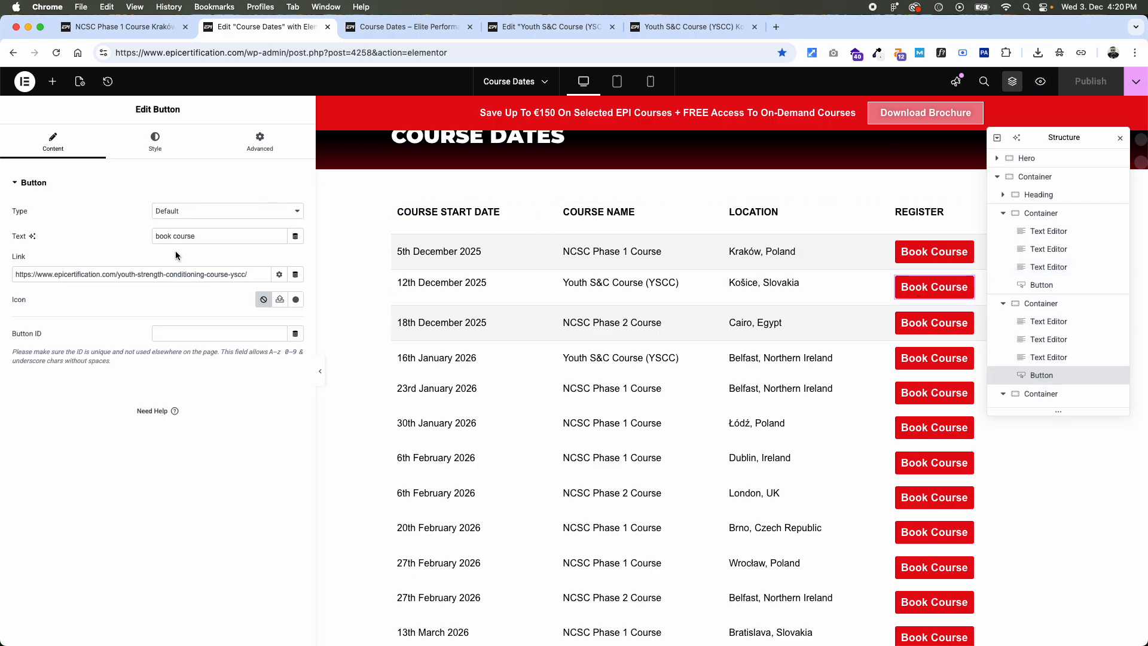
pyautogui.tripleClick(180, 271)
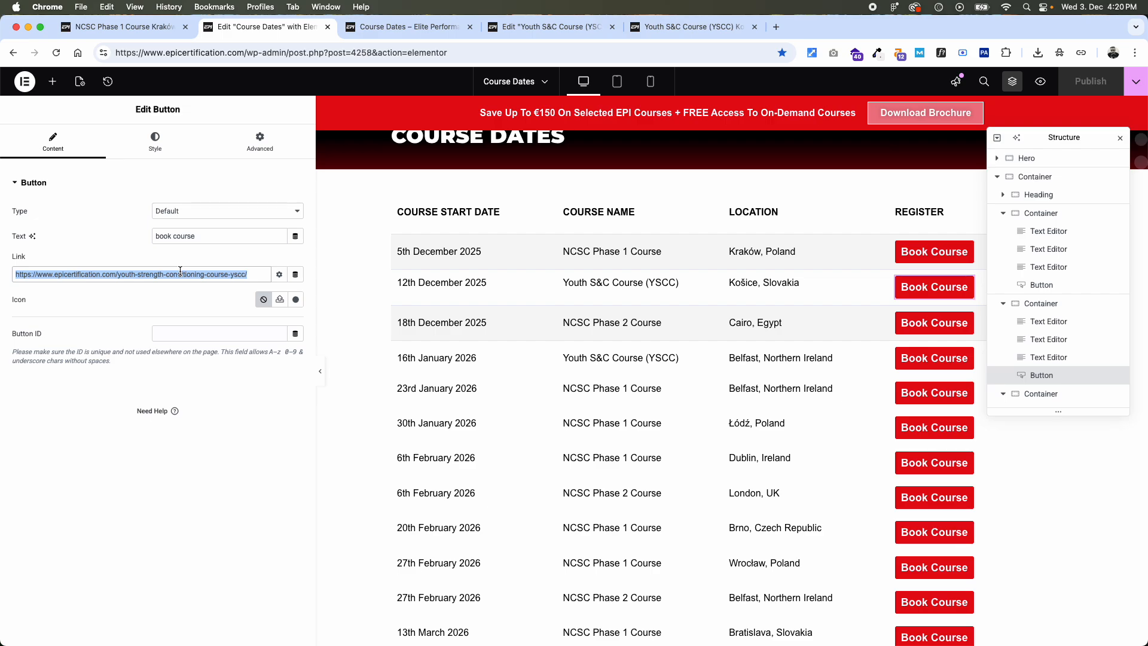
pyautogui.write('slovakia')
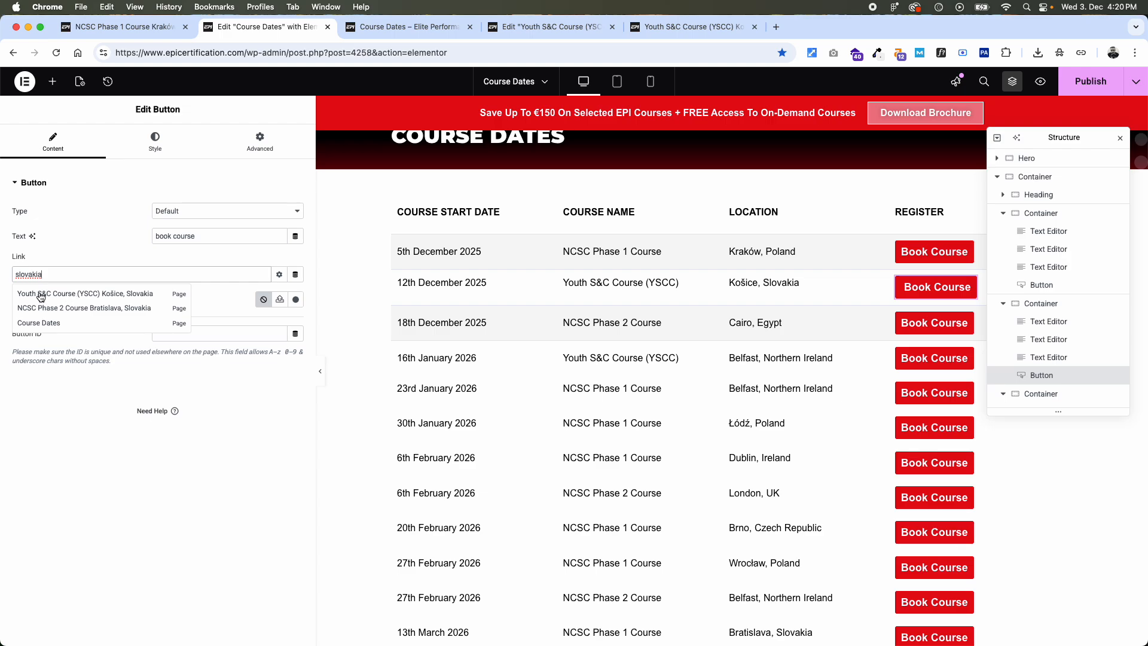
pyautogui.click(133, 299)
pyautogui.click(1097, 84)
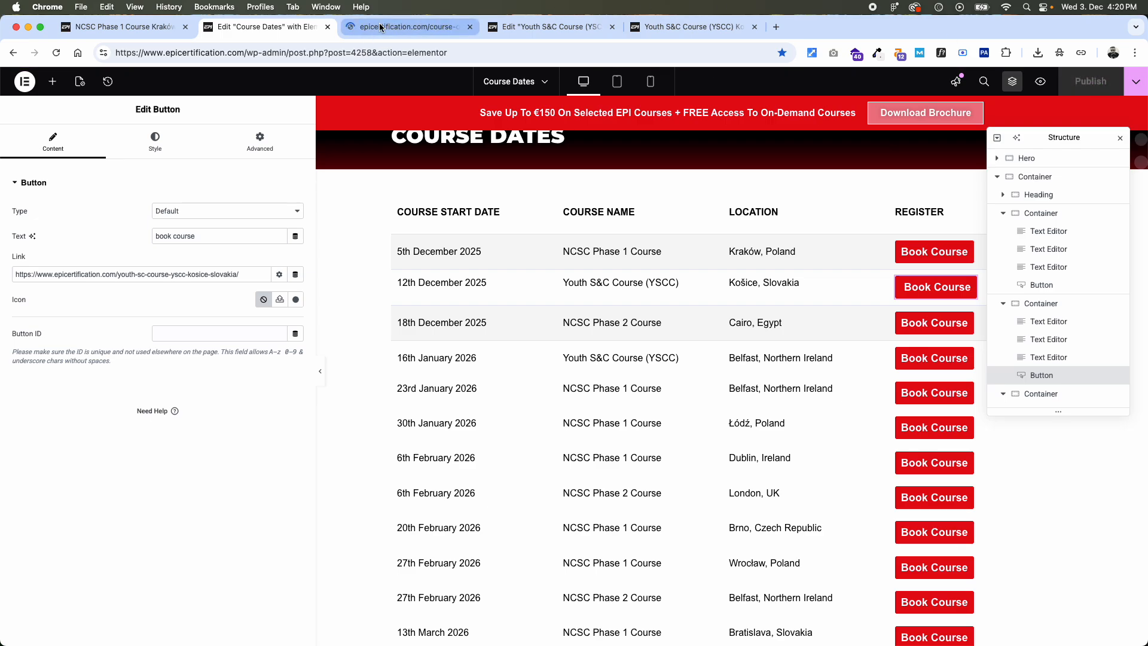
# - Test the Košice row's Book Course button on the Course Dates preview and close the leftover Košice editor and preview tabs
pyautogui.click(399, 29)
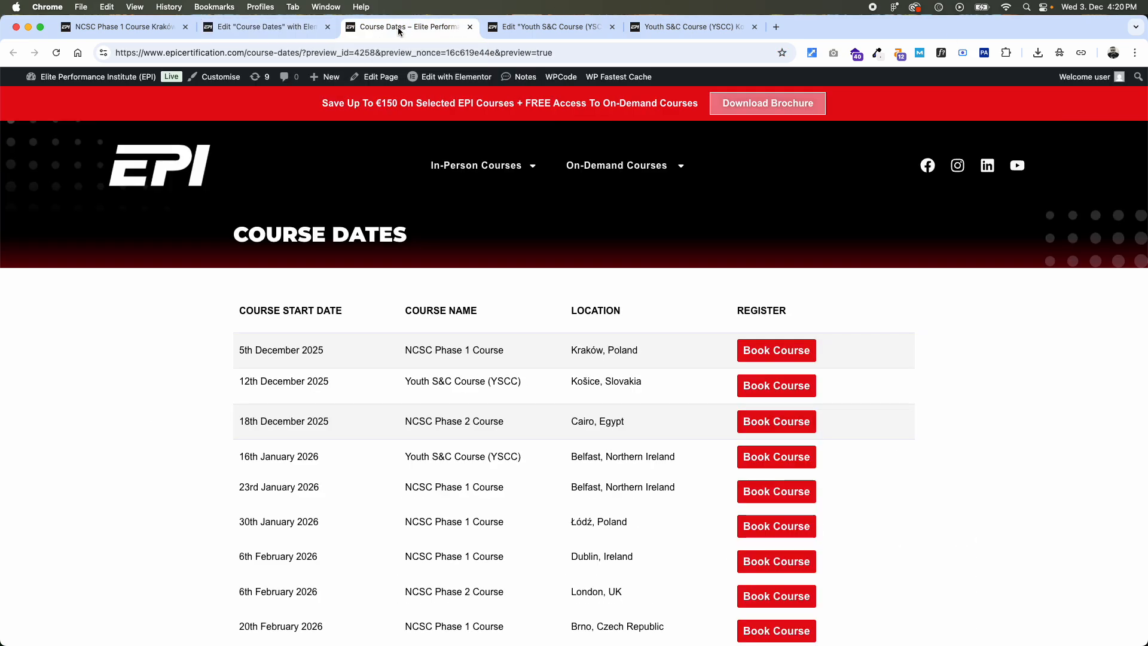
pyautogui.click(782, 391)
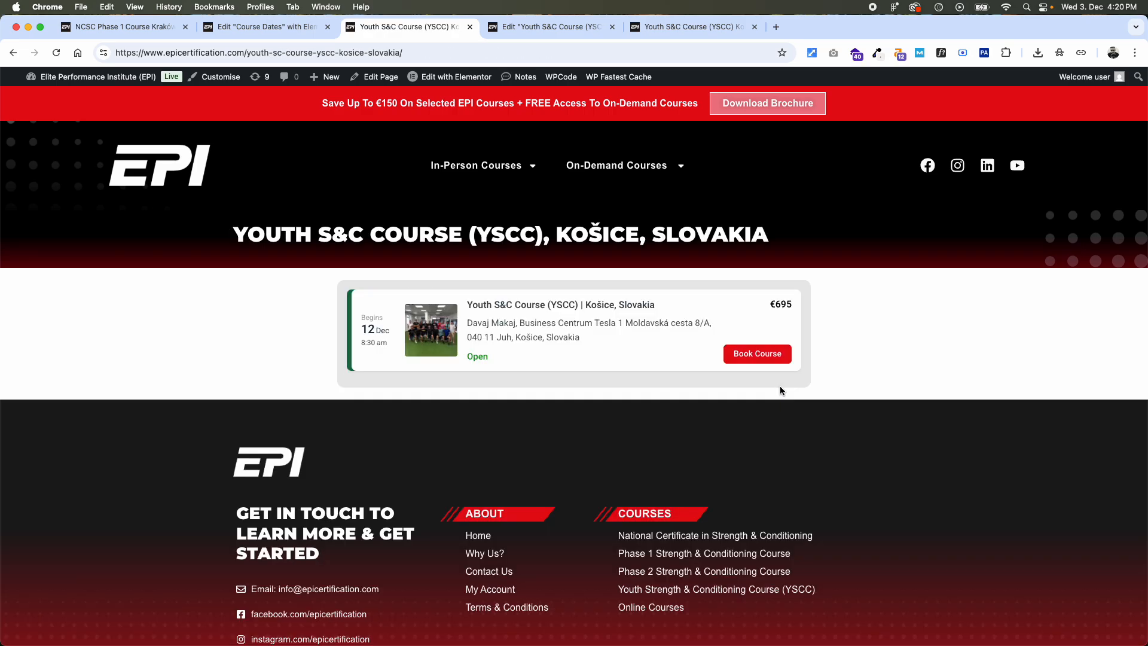
pyautogui.click(612, 26)
pyautogui.click(612, 26)
# - Preview the Course Dates page again and copy the course name and location of the 18th December 2025 Cairo row
pyautogui.click(271, 27)
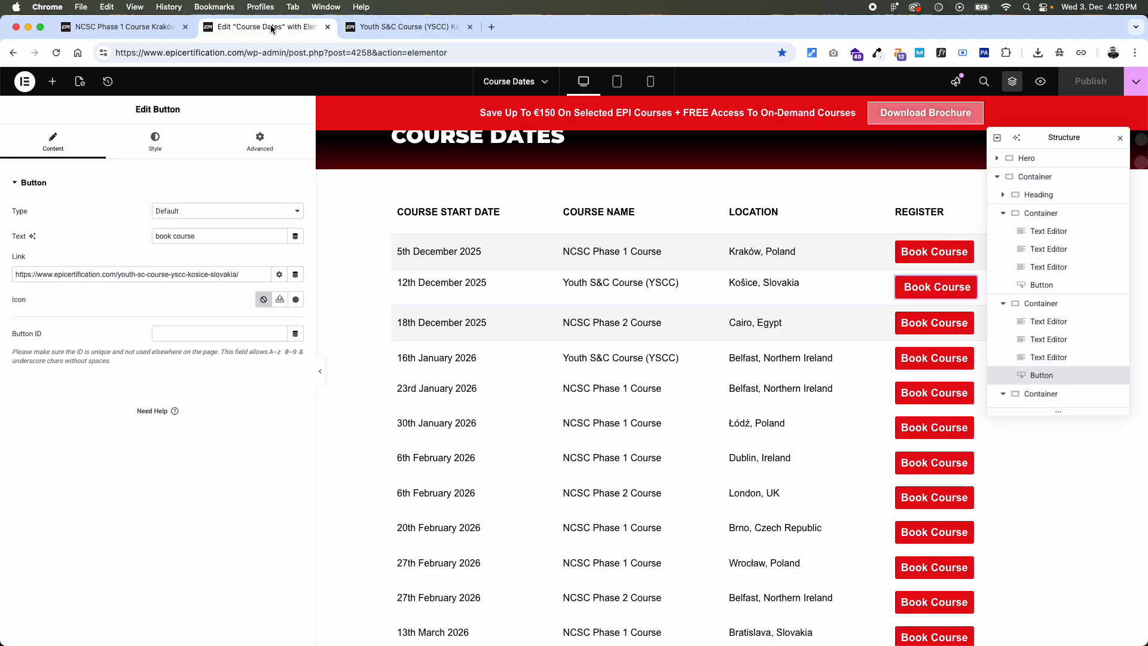
pyautogui.click(1041, 83)
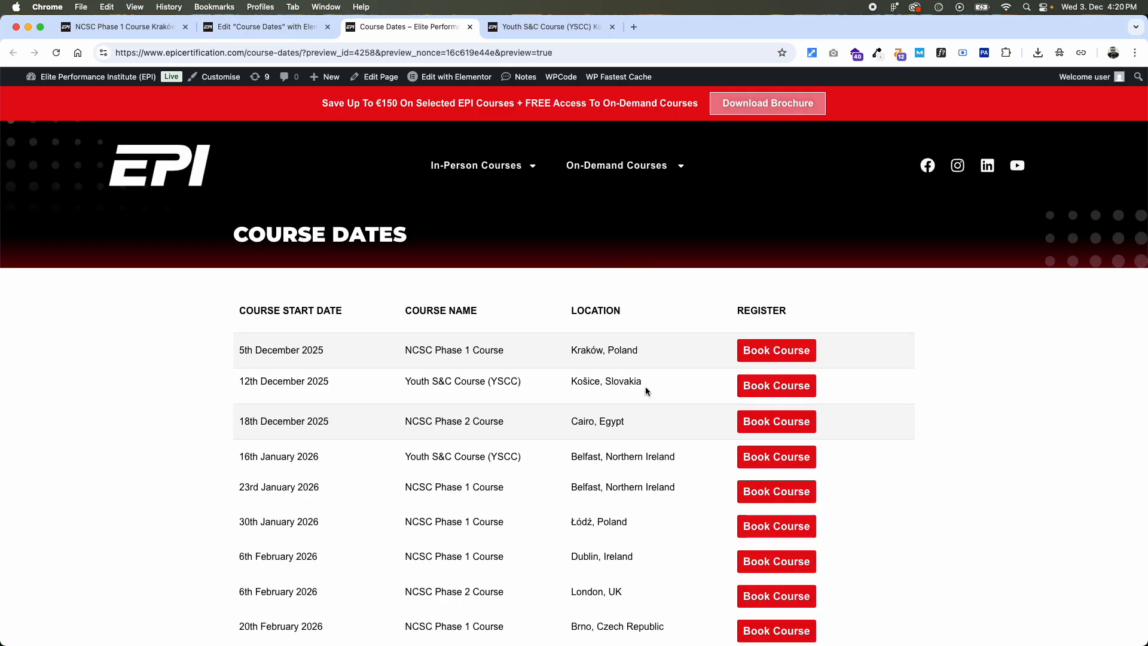
pyautogui.moveTo(631, 421); pyautogui.dragTo(407, 419)
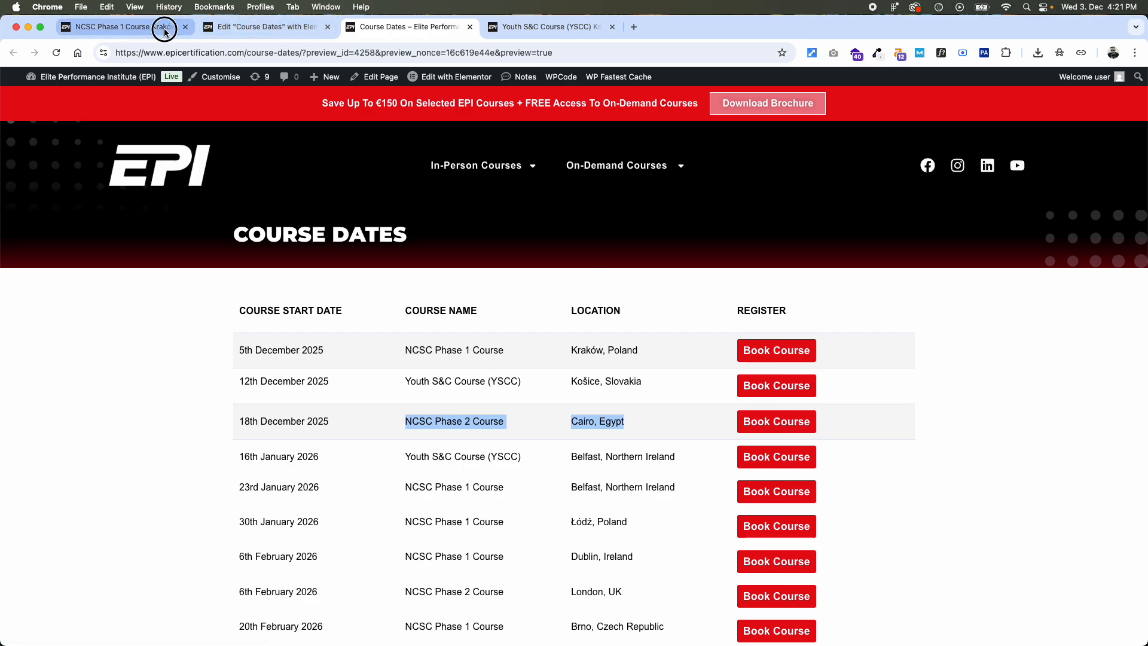
# - Open the WordPress Pages list from the Košice course page and locate the existing NCSC Phase 1 Course Cairo, Egypt page
pyautogui.click(239, 27)
pyautogui.click(516, 36)
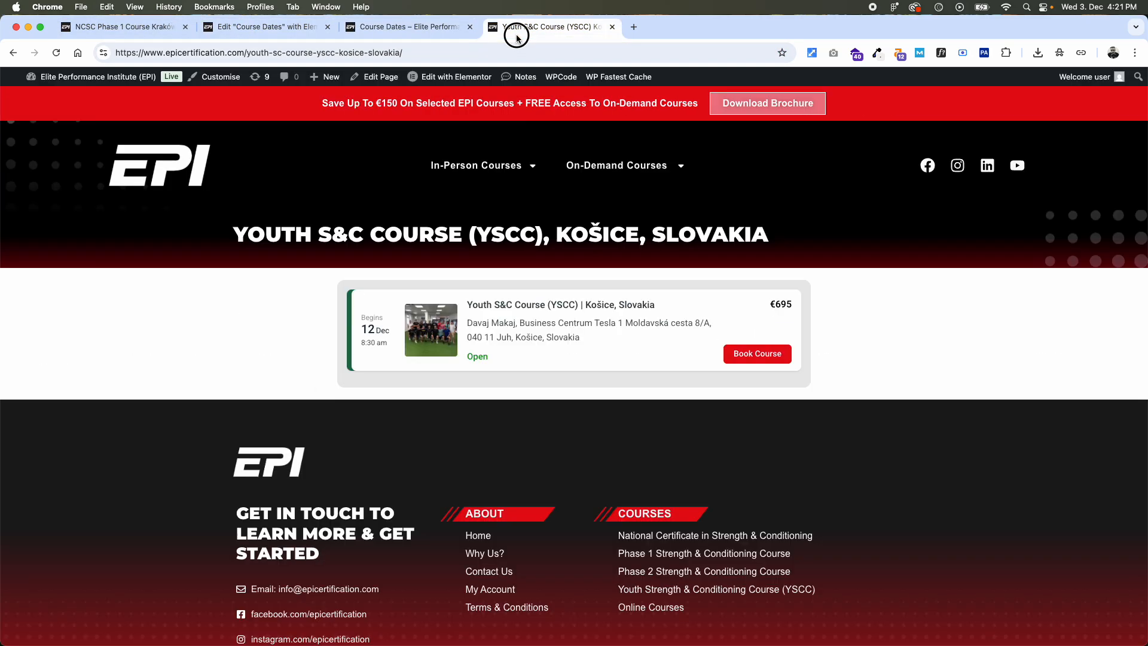
pyautogui.click(104, 101)
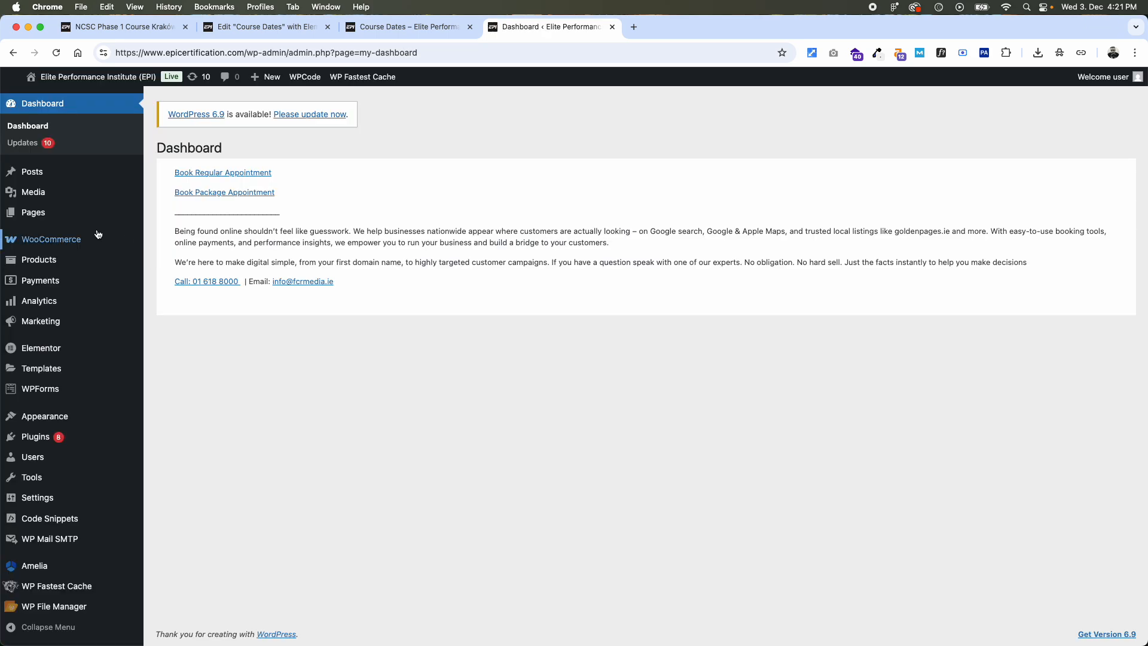
pyautogui.click(96, 213)
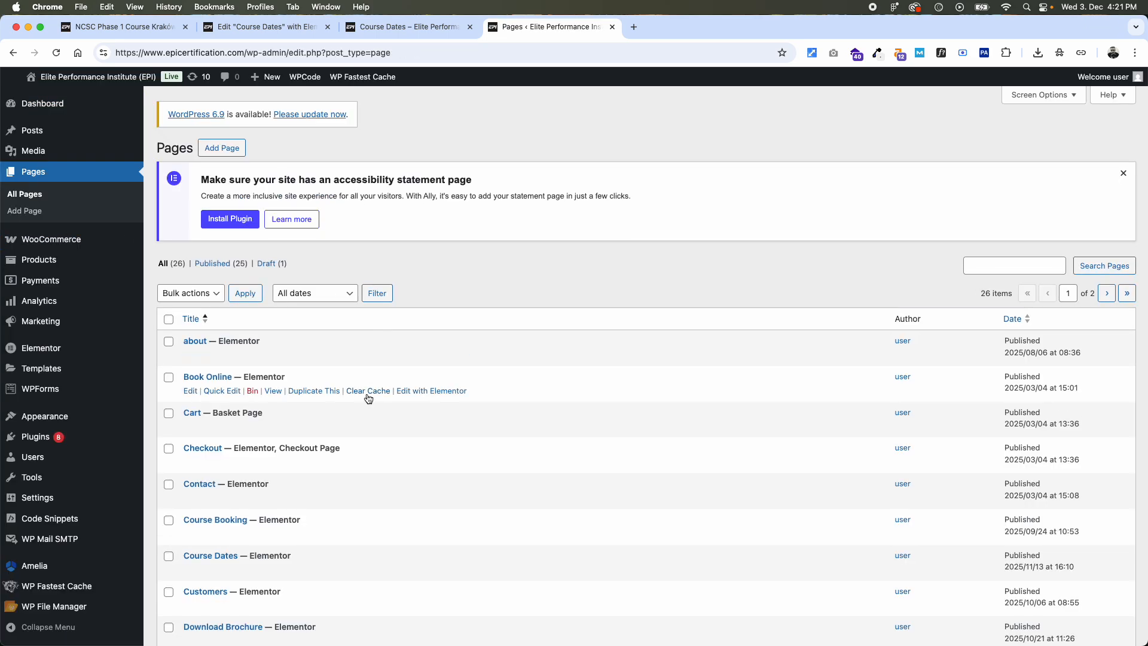
pyautogui.scroll(-10, 369, 396)
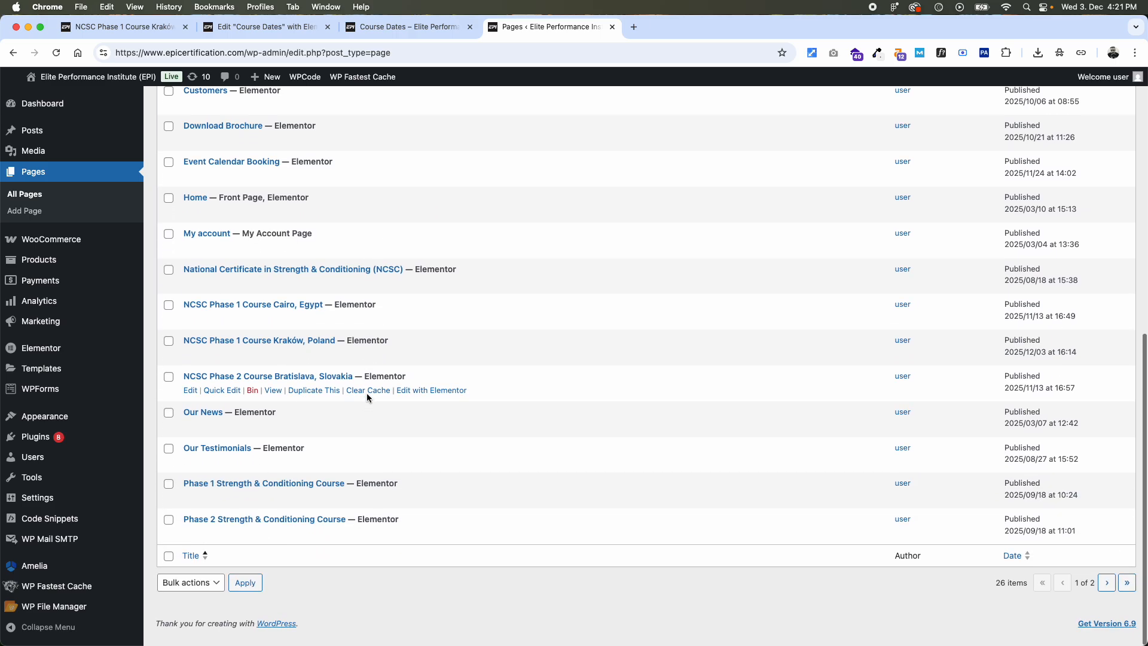
pyautogui.scroll(4, 367, 392)
pyautogui.scroll(-4, 367, 393)
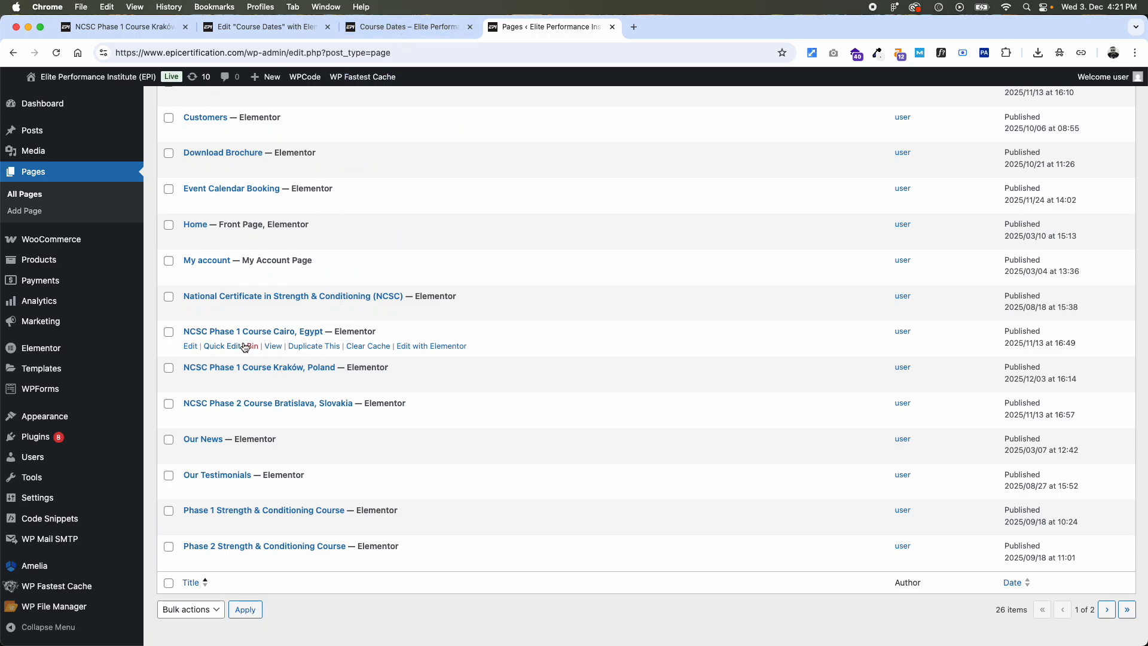
# - View the NCSC Phase 1 Course Cairo, Egypt page and compare it with the 18th December 2025 Cairo row on Course Dates
pyautogui.keyDown('super'); pyautogui.click(274, 346); pyautogui.keyUp('super')
pyautogui.click(633, 26)
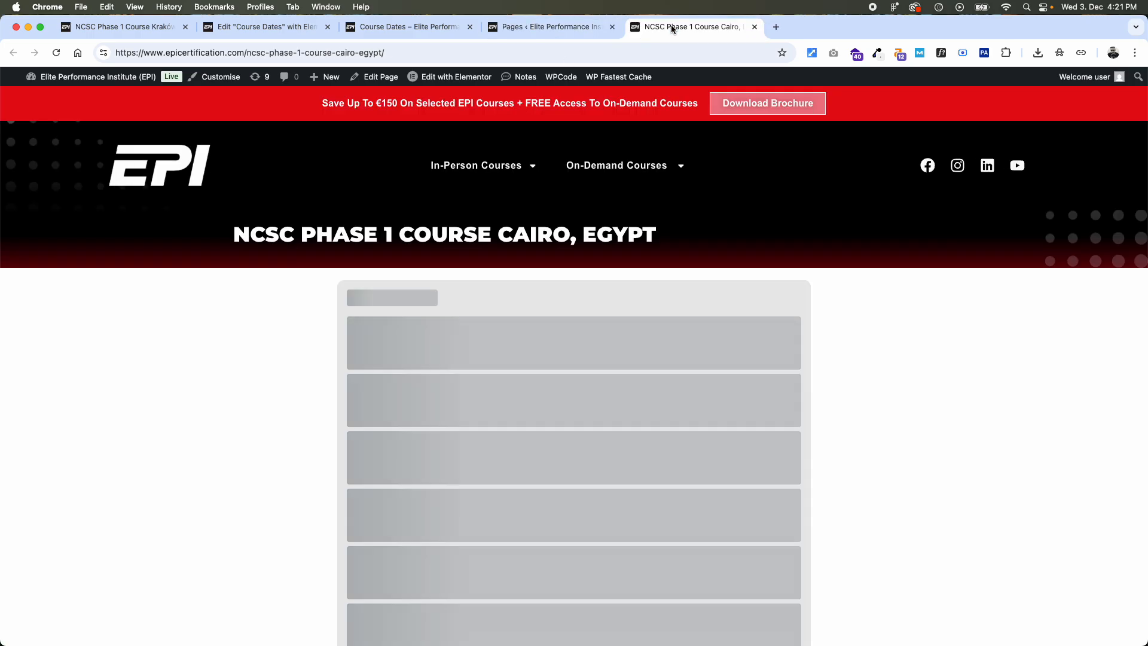
pyautogui.click(510, 26)
pyautogui.click(406, 26)
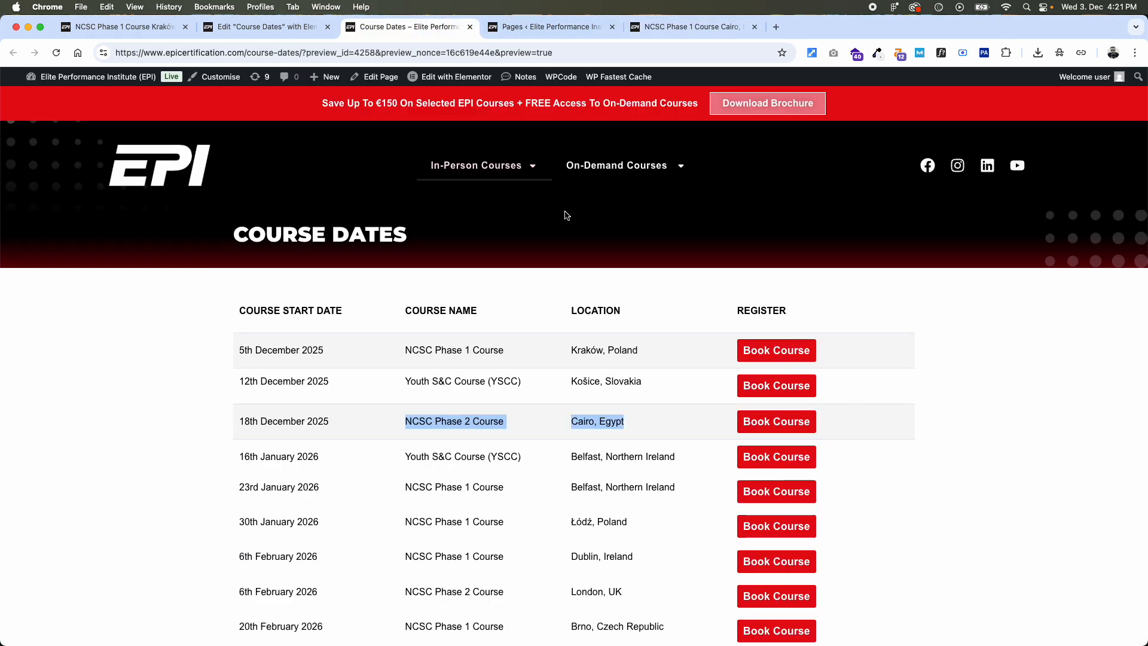
pyautogui.moveTo(628, 421); pyautogui.dragTo(404, 420)
pyautogui.press('super+c')
pyautogui.click(697, 27)
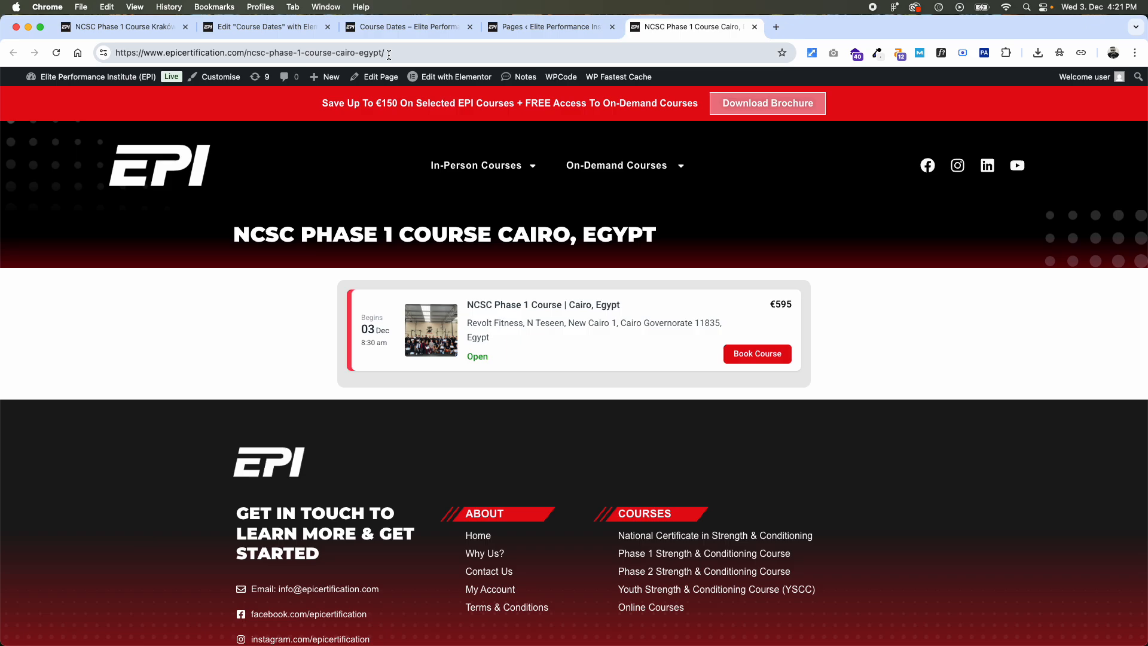
# - Duplicate the NCSC Phase 1 Course Cairo, Egypt page and open its draft copy for editing
pyautogui.moveTo(494, 179)
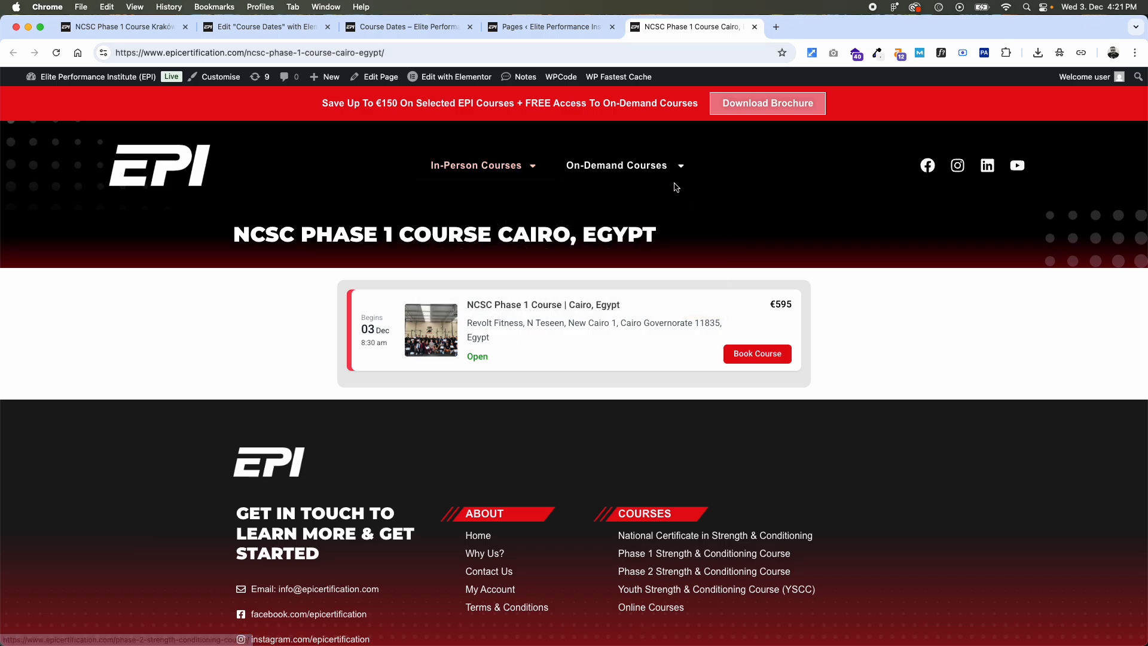
pyautogui.moveTo(376, 77)
pyautogui.click(379, 99)
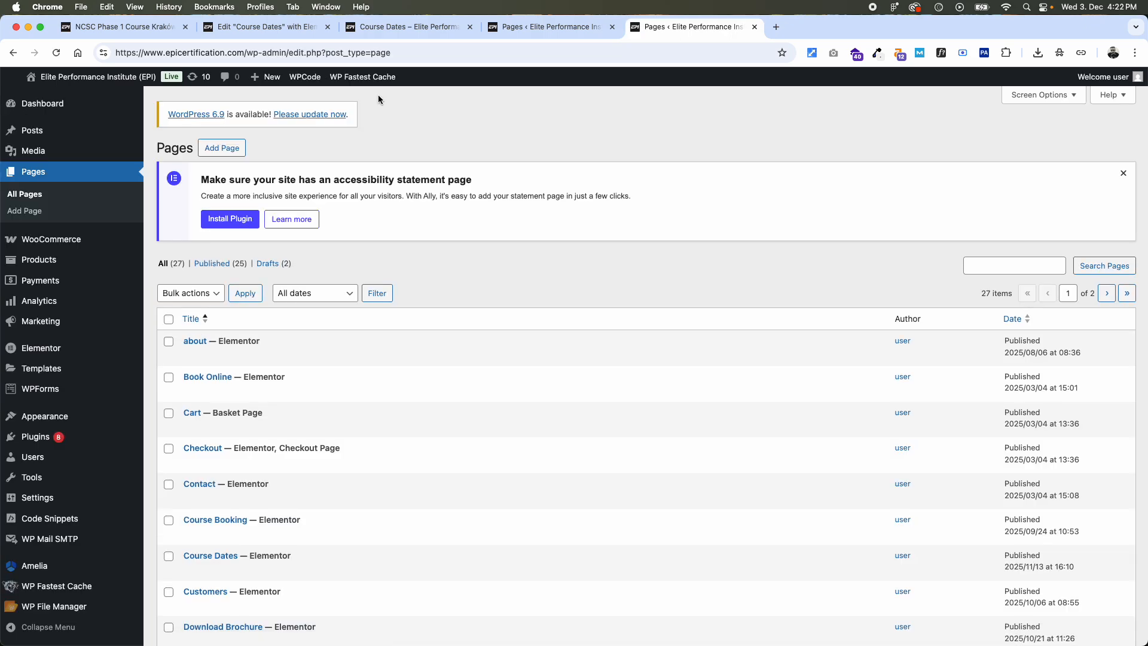
pyautogui.click(267, 261)
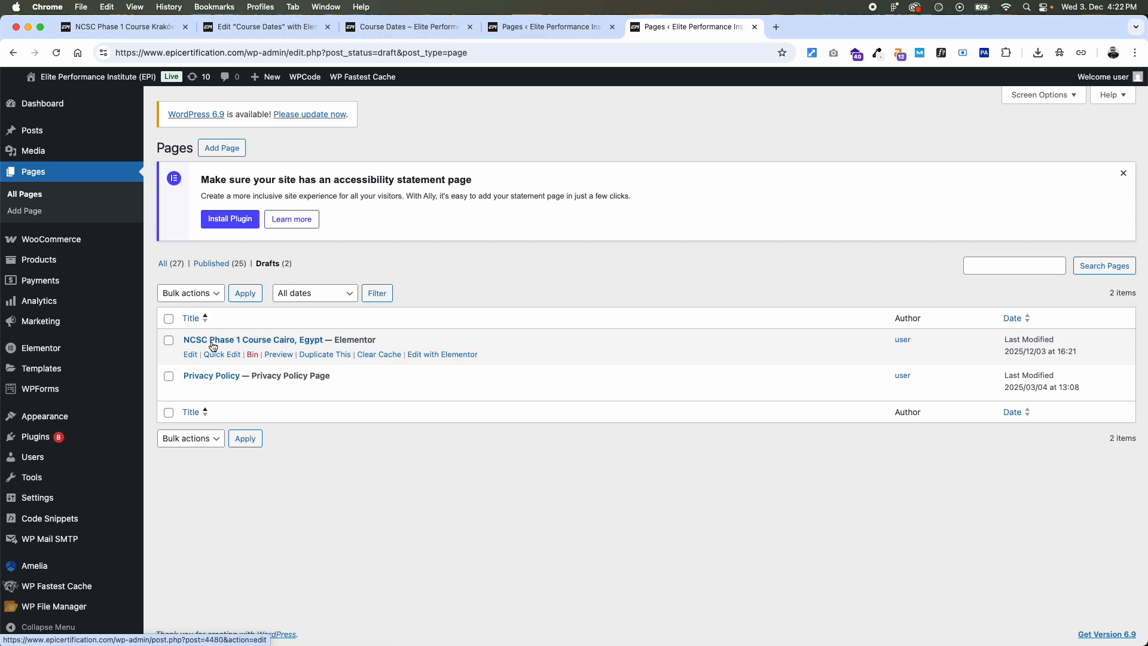
pyautogui.click(192, 355)
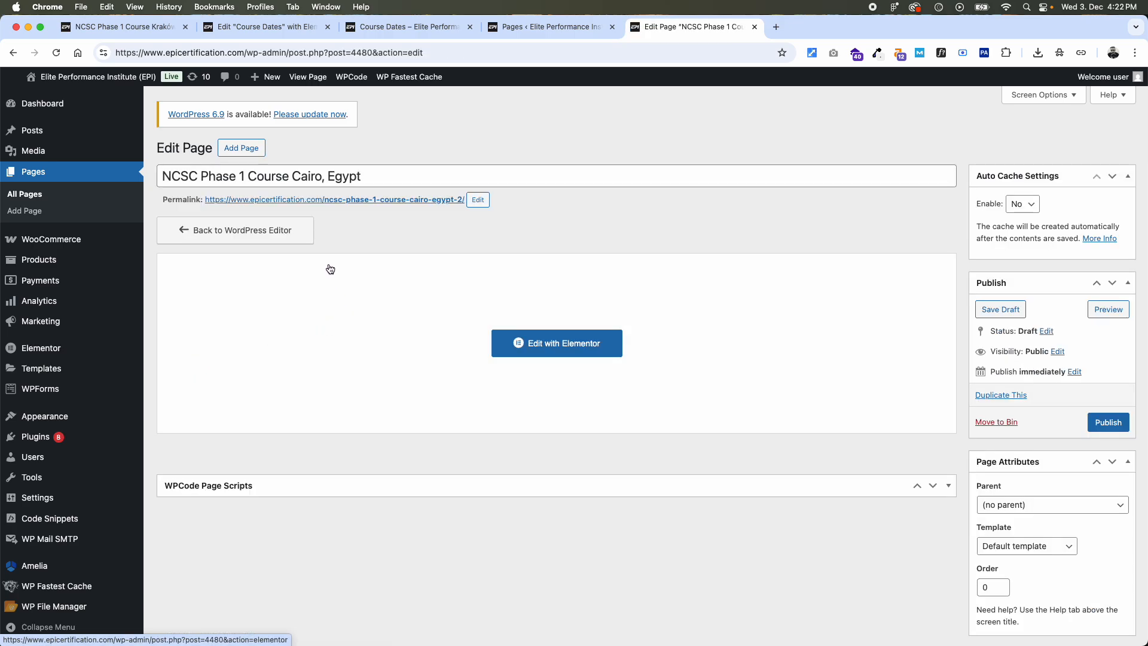
# - Retitle the draft copy as NCSC Phase 2 Course Cairo, Egypt and publish it
pyautogui.tripleClick(321, 174)
pyautogui.press('super+v')
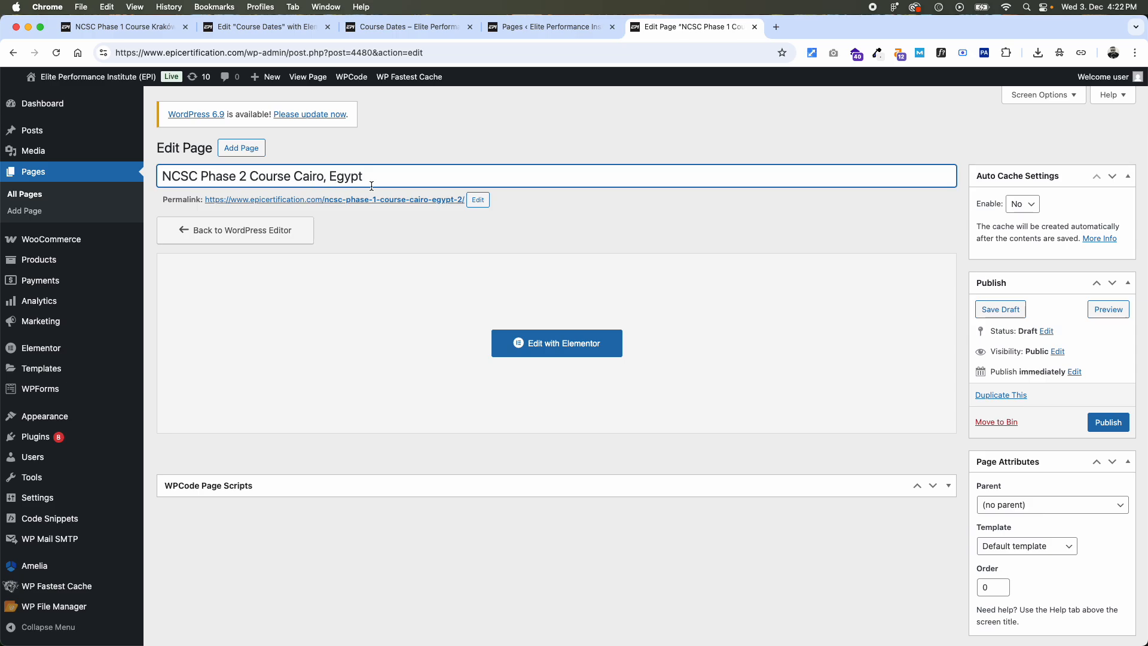
pyautogui.click(1122, 427)
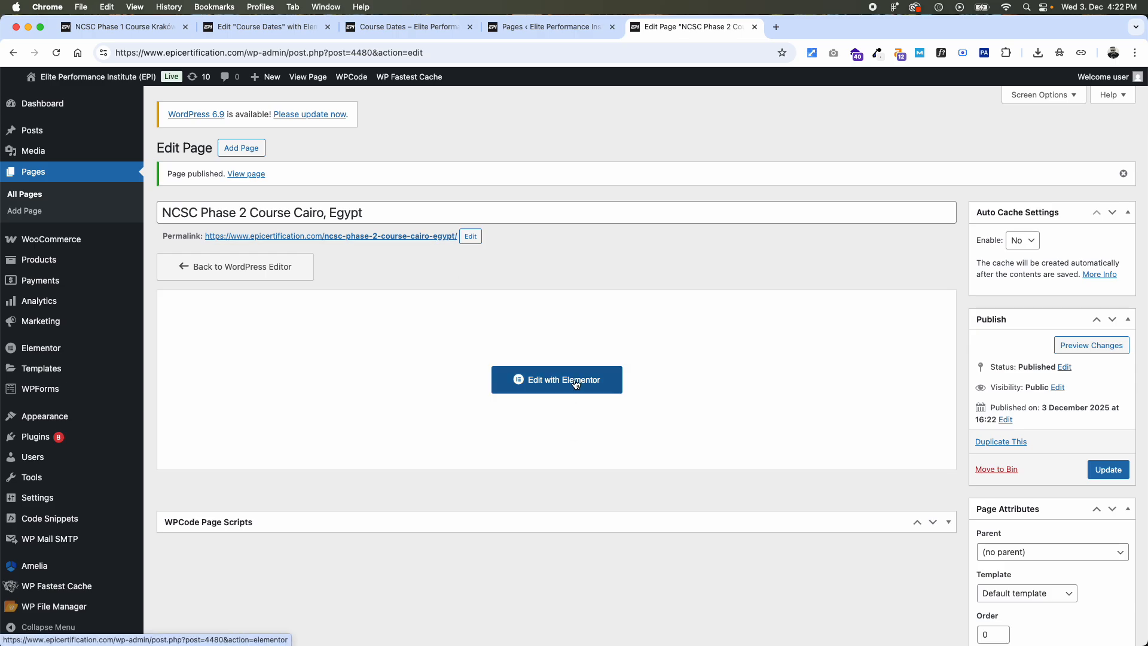
# - Edit the new Cairo page with Elementor and change its hero heading to "NCSC Phase 2 Course, Cairo, Egypt" on one line
pyautogui.click(576, 383)
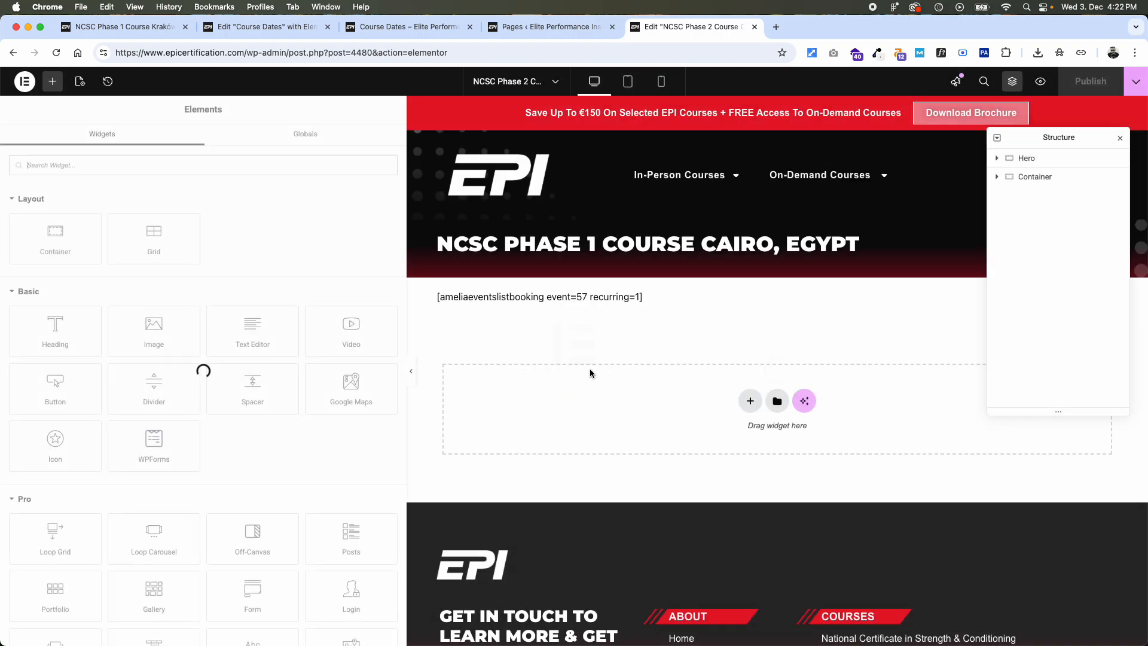
pyautogui.click(844, 241)
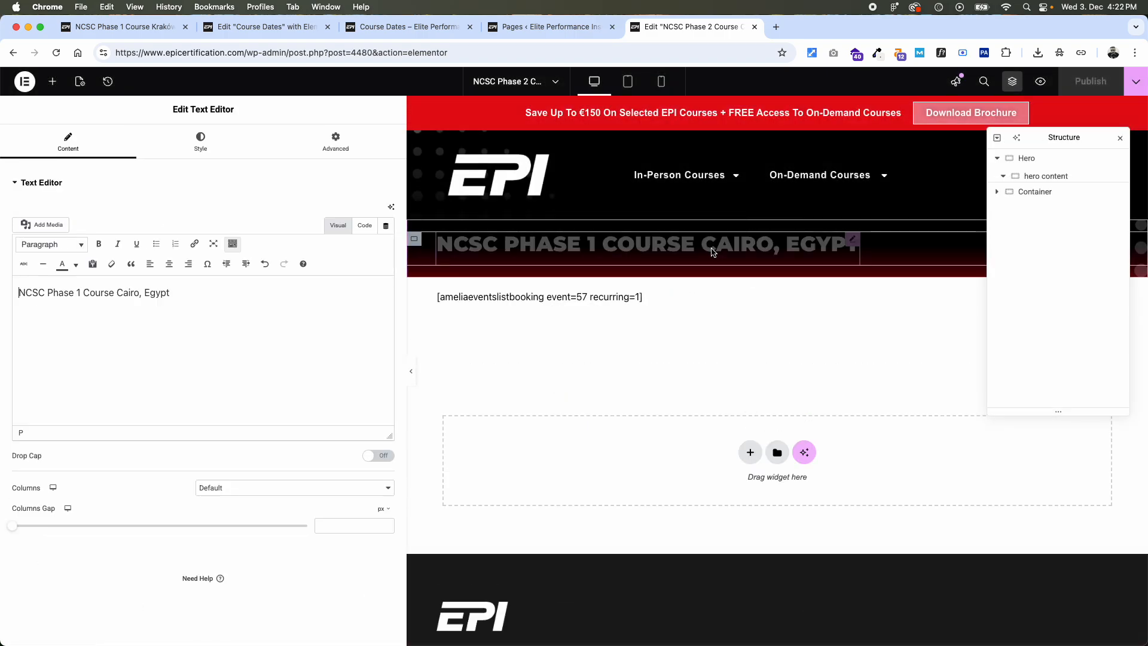
pyautogui.tripleClick(139, 294)
pyautogui.press('super+v')
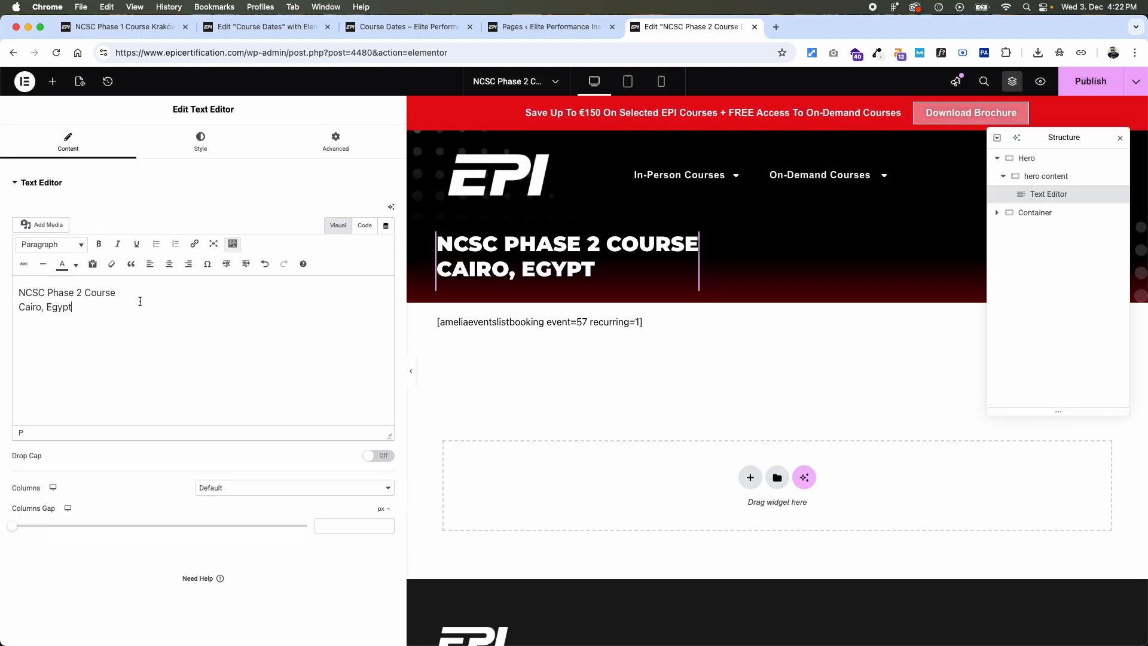
pyautogui.click(18, 307)
pyautogui.press('BackSpace')
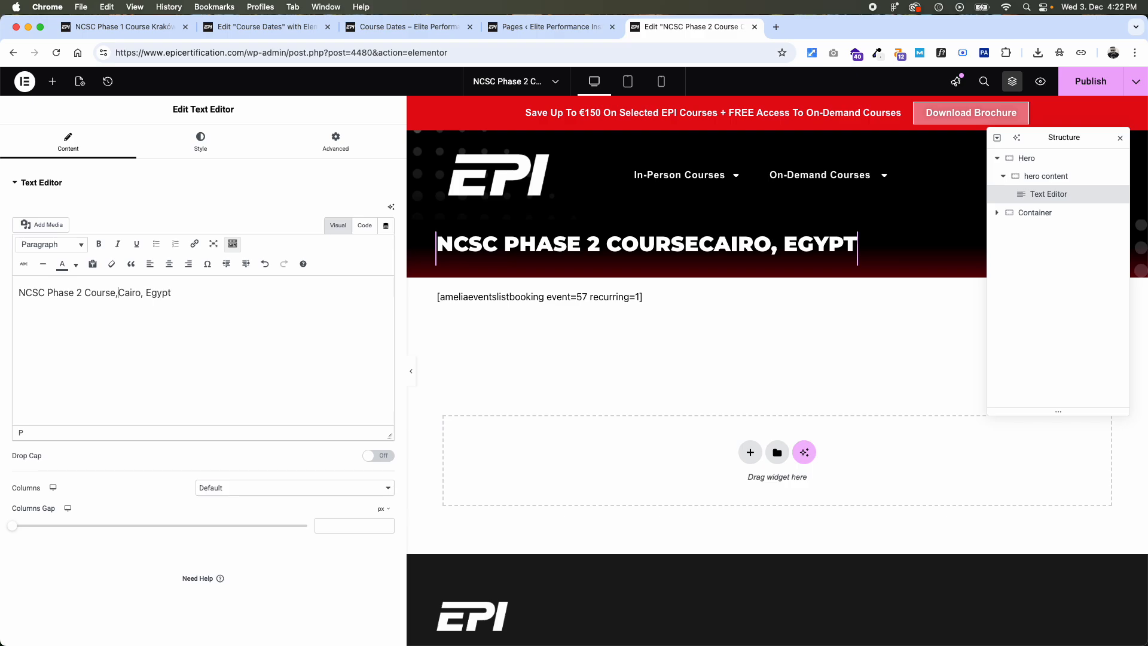
pyautogui.write(',')
# - Set the Amelia events list to NCSC Phase 2 Course | Cairo, Egypt (id: 53), then publish and preview the page
pyautogui.click(559, 299)
pyautogui.click(202, 262)
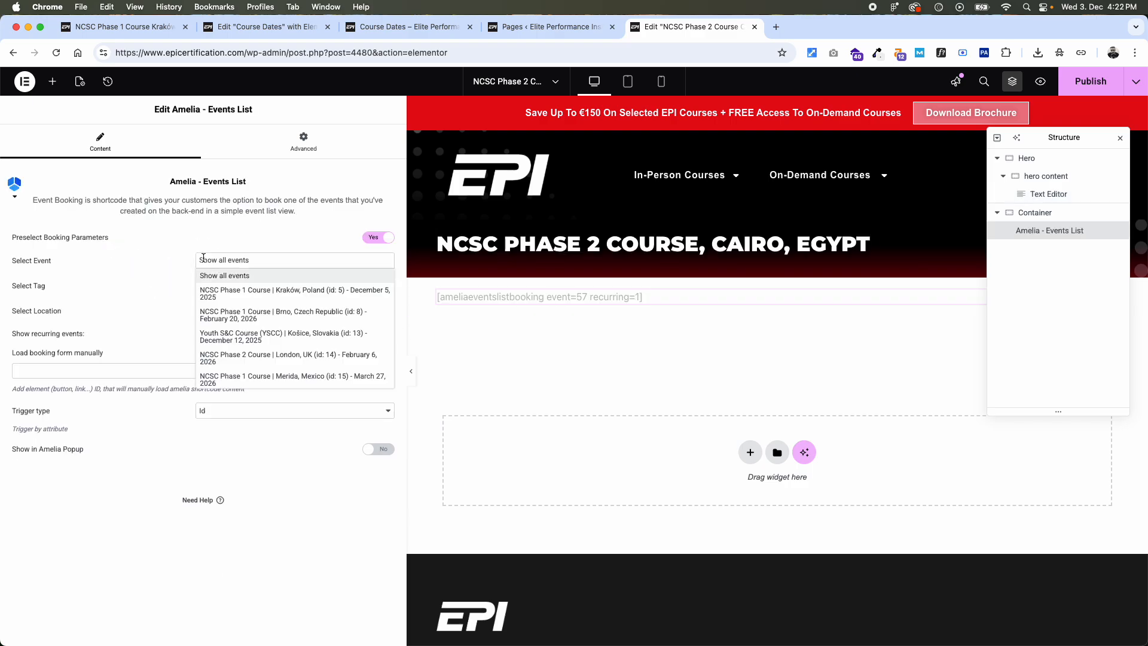
pyautogui.click(232, 261)
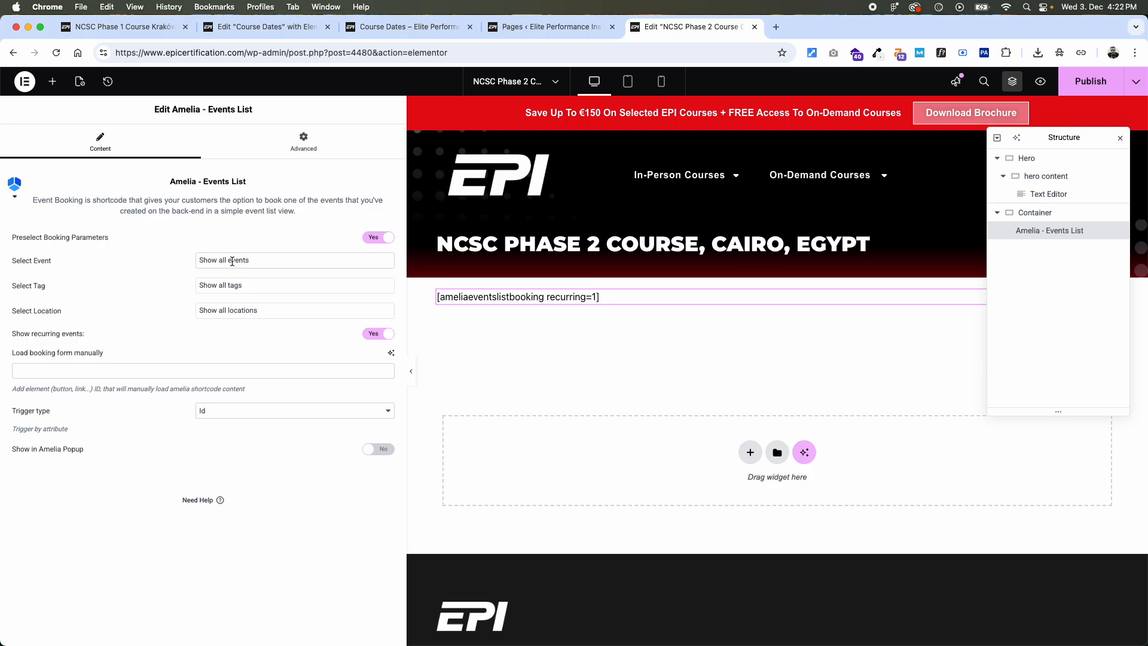
pyautogui.click(241, 261)
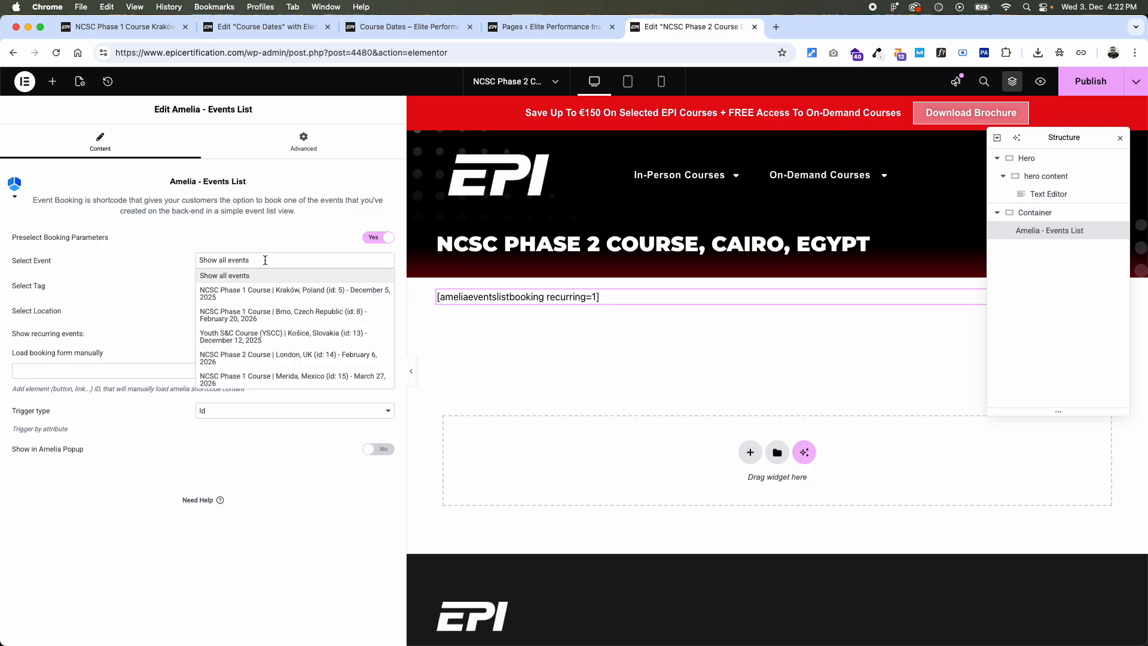
pyautogui.write('egypt')
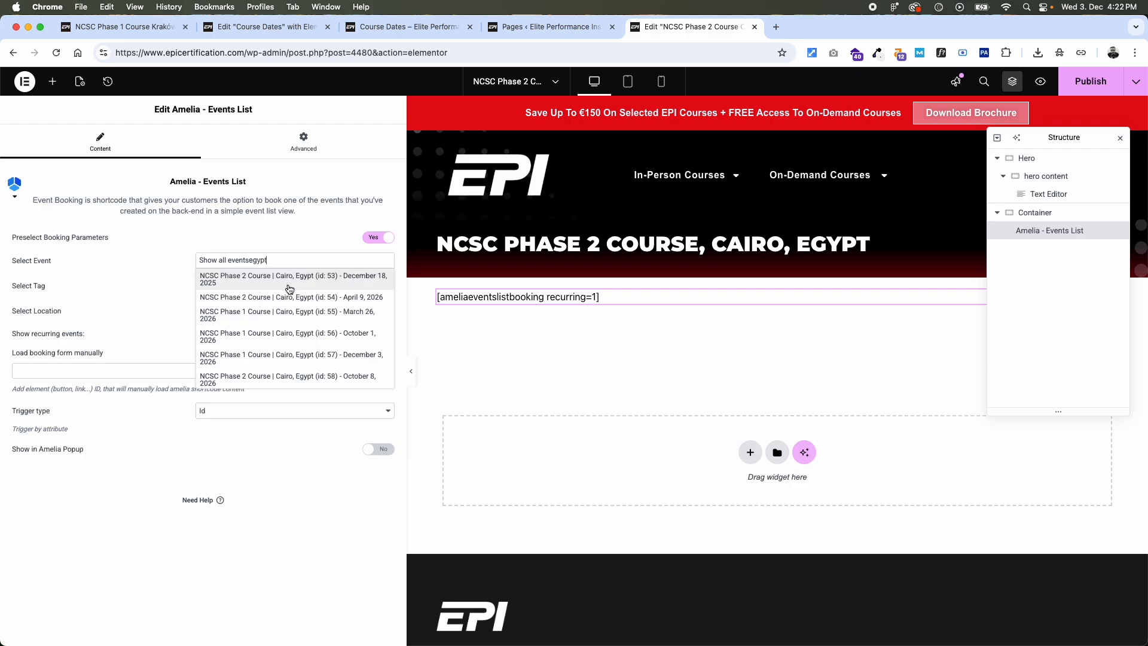
pyautogui.click(346, 279)
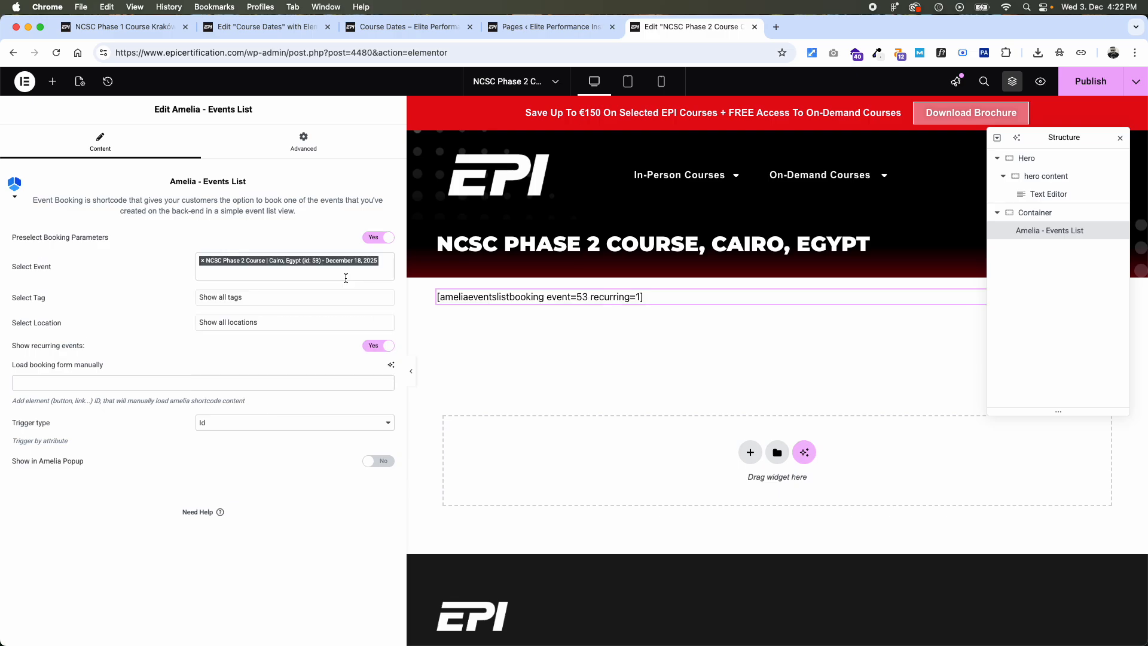
pyautogui.click(1102, 80)
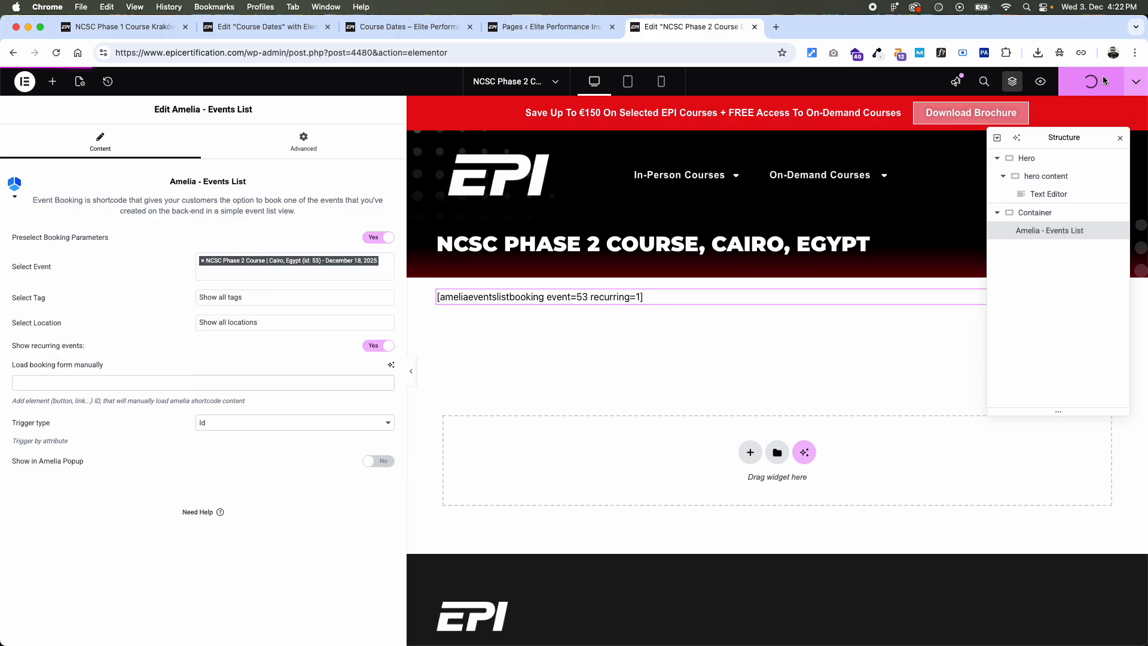
pyautogui.click(1043, 83)
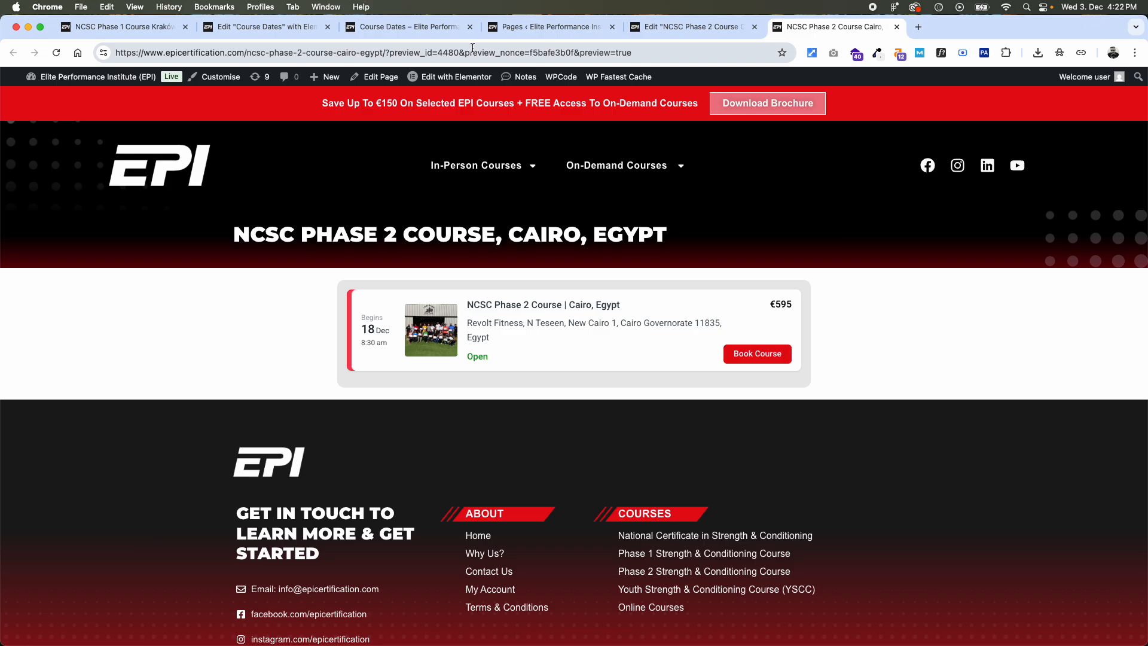
# - Link the 18th December 2025 Book Course button on Course Dates to the NCSC Phase 2 Course Cairo, Egypt page and publish
pyautogui.click(441, 27)
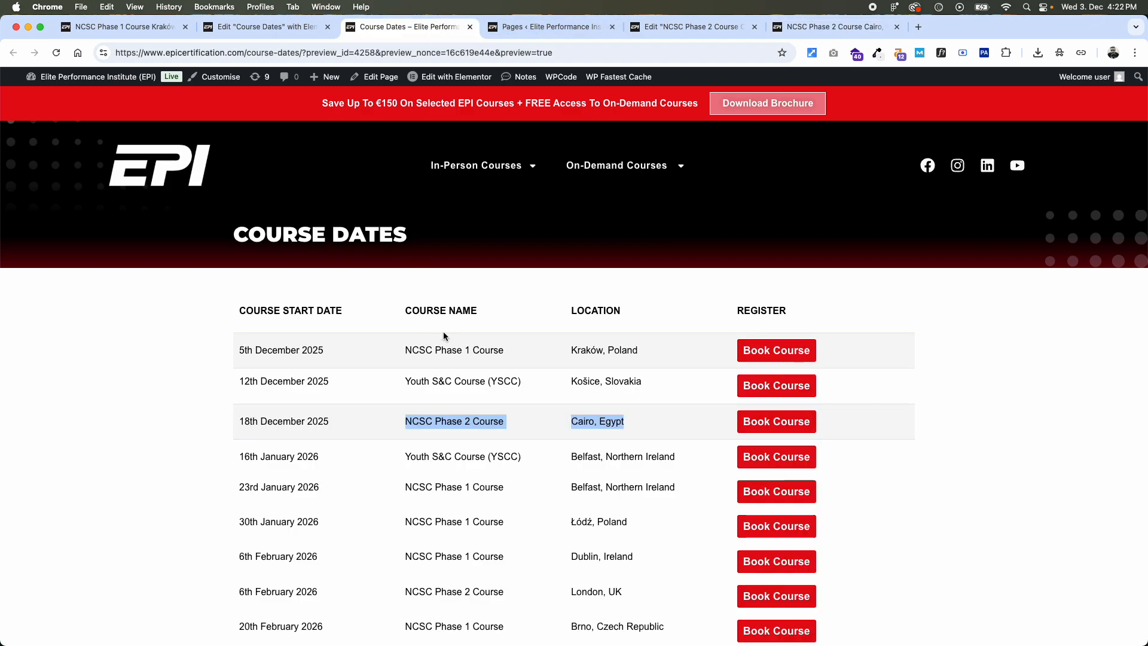
pyautogui.click(284, 30)
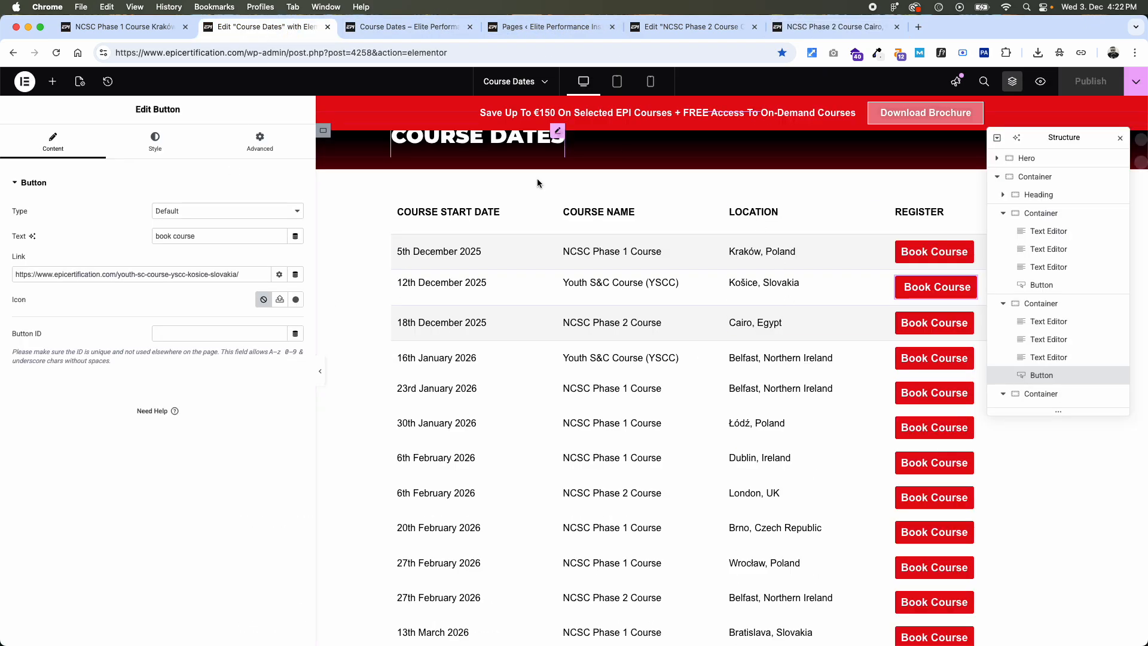
pyautogui.click(926, 325)
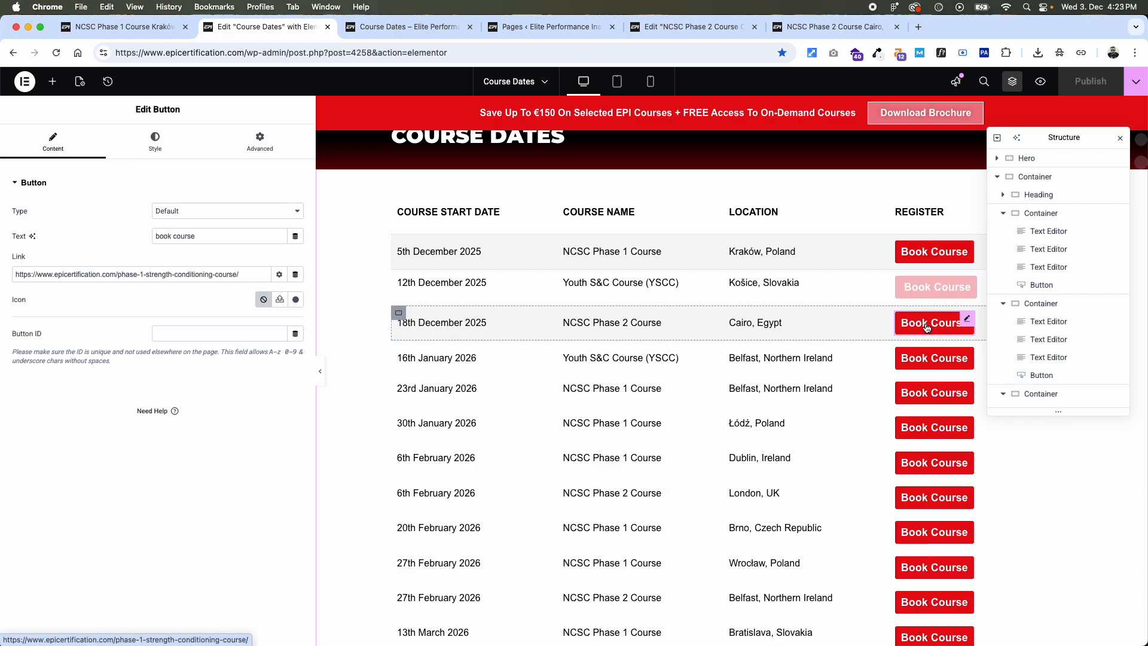
pyautogui.tripleClick(248, 273)
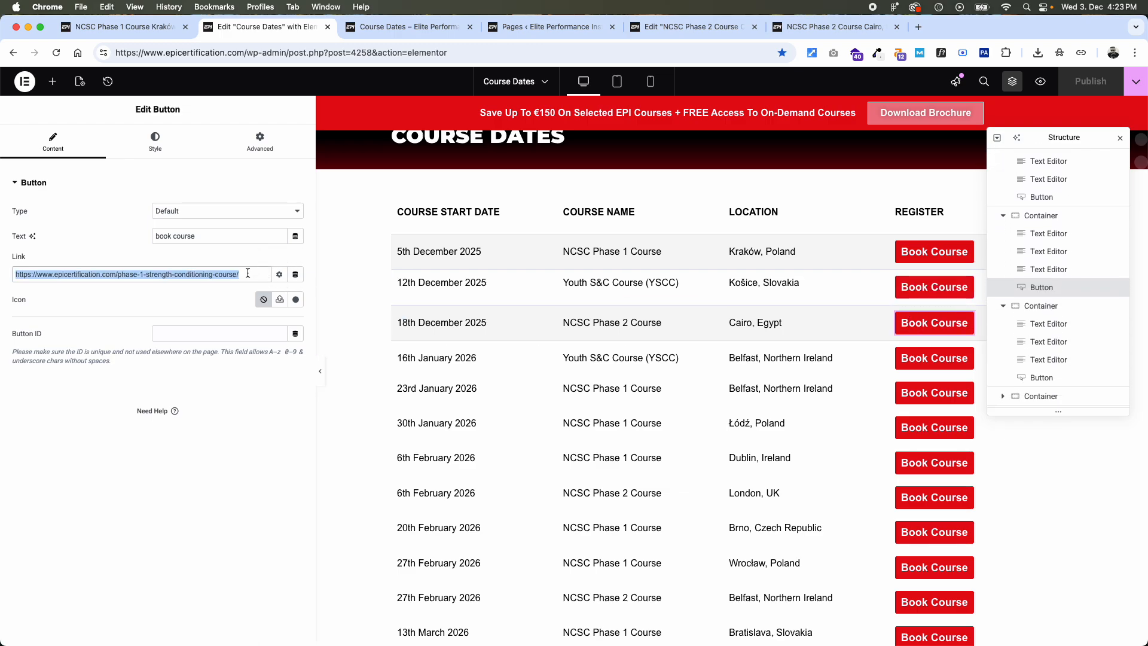
pyautogui.write('egypt')
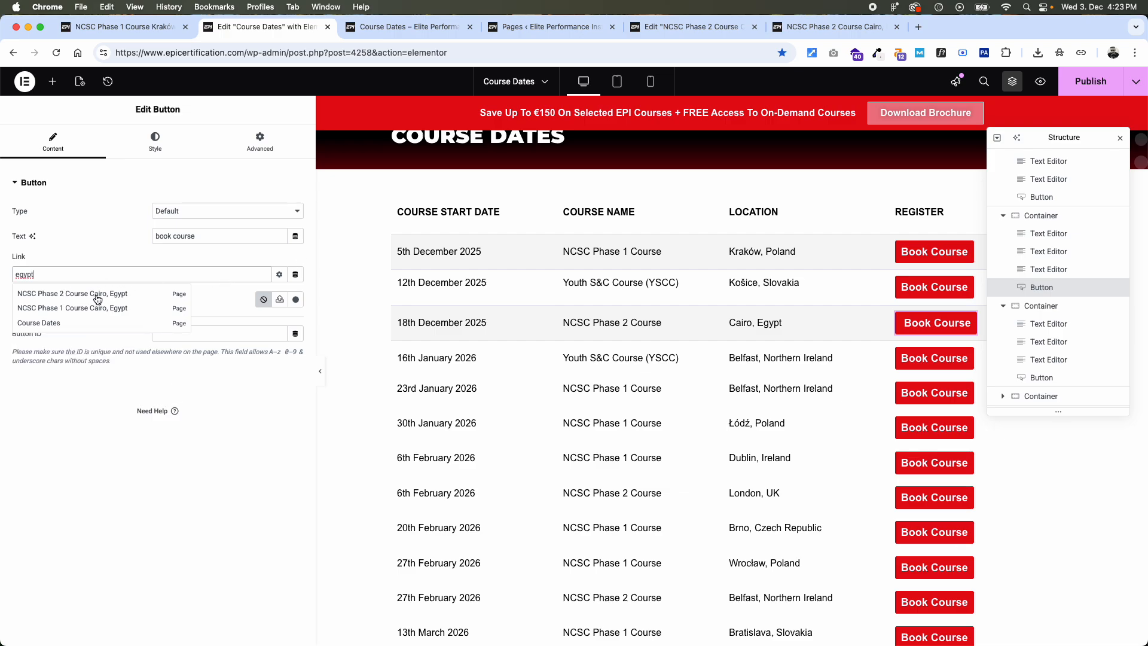
pyautogui.click(97, 298)
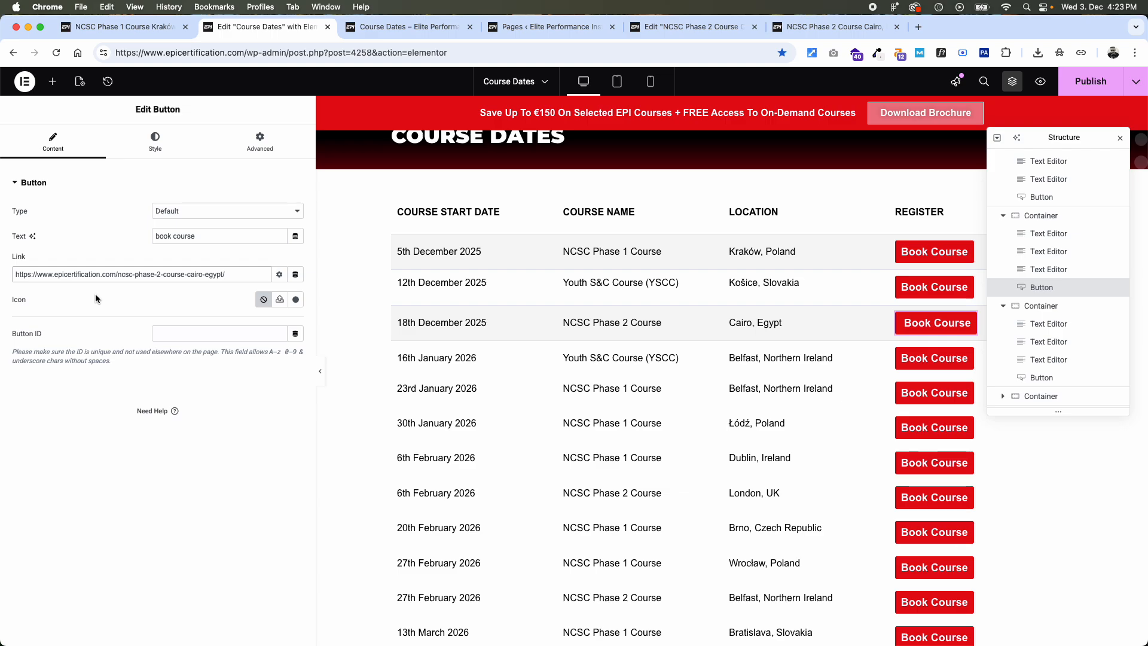
pyautogui.click(1088, 88)
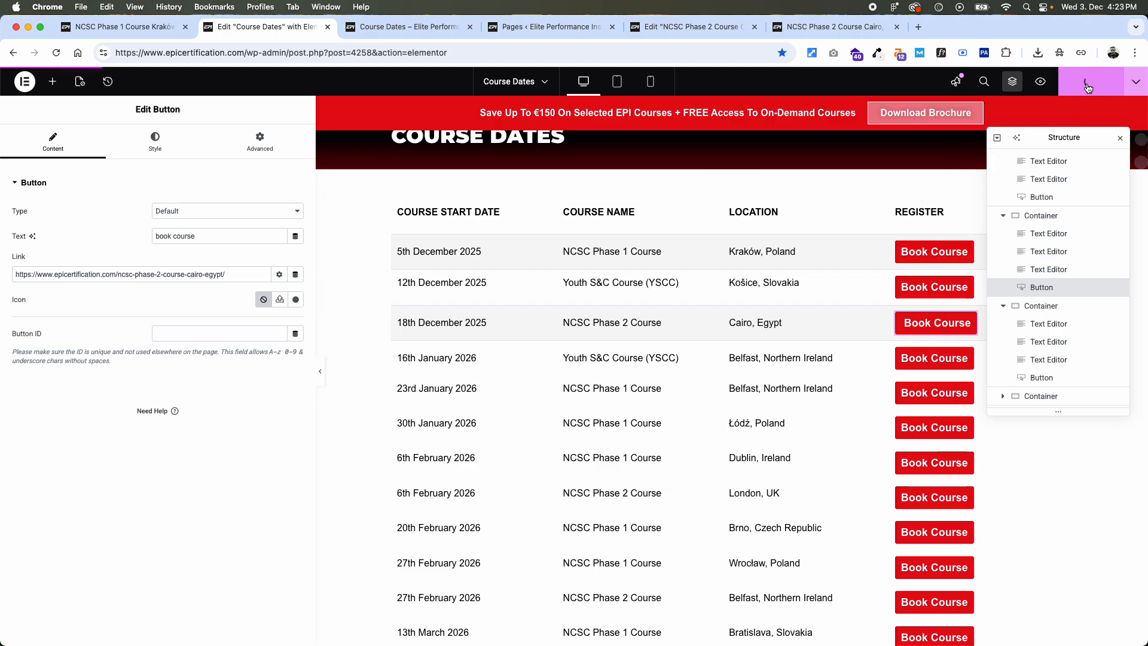
# - Preview the Course Dates page and test the Book Course button in the 18th December 2025 Cairo row
pyautogui.click(1041, 83)
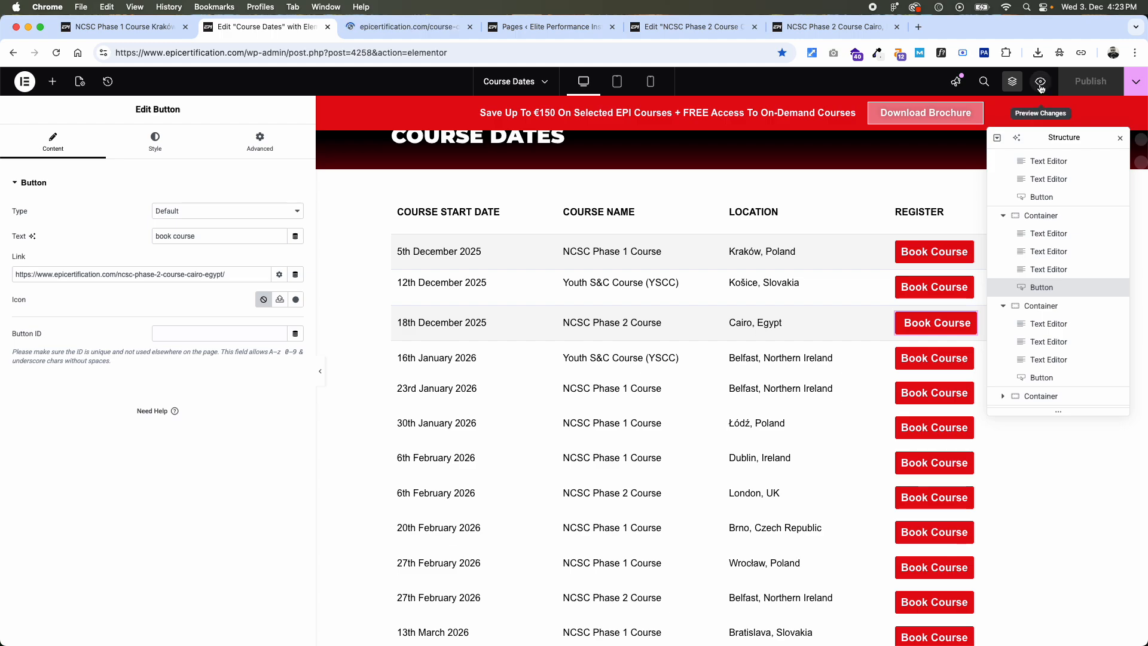
pyautogui.click(430, 27)
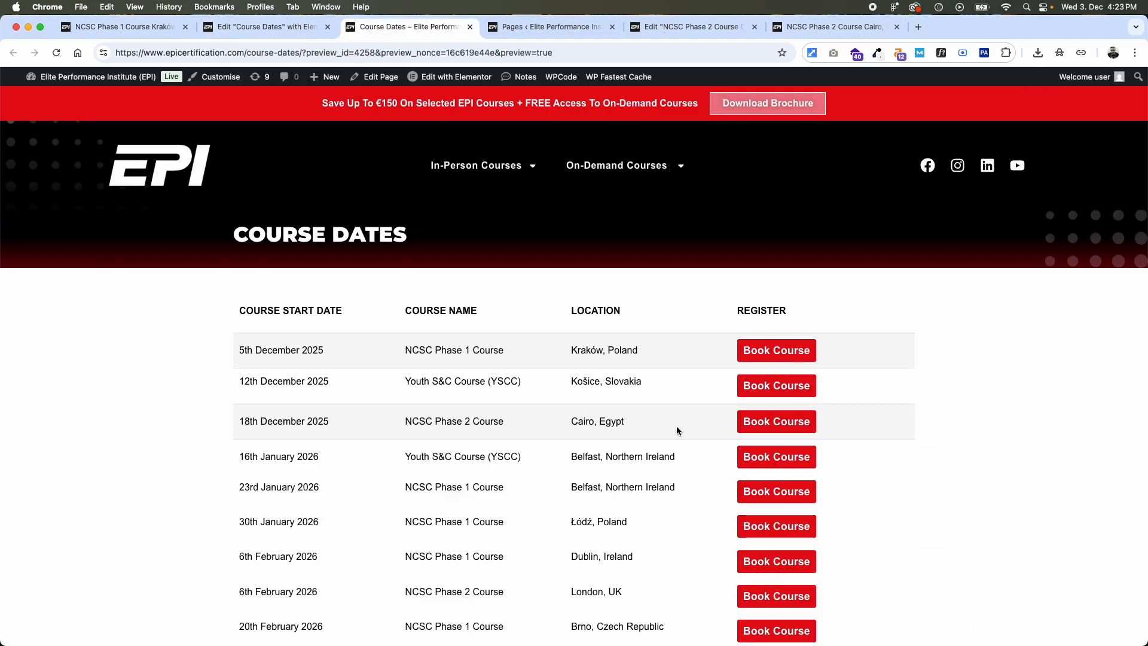
pyautogui.click(769, 424)
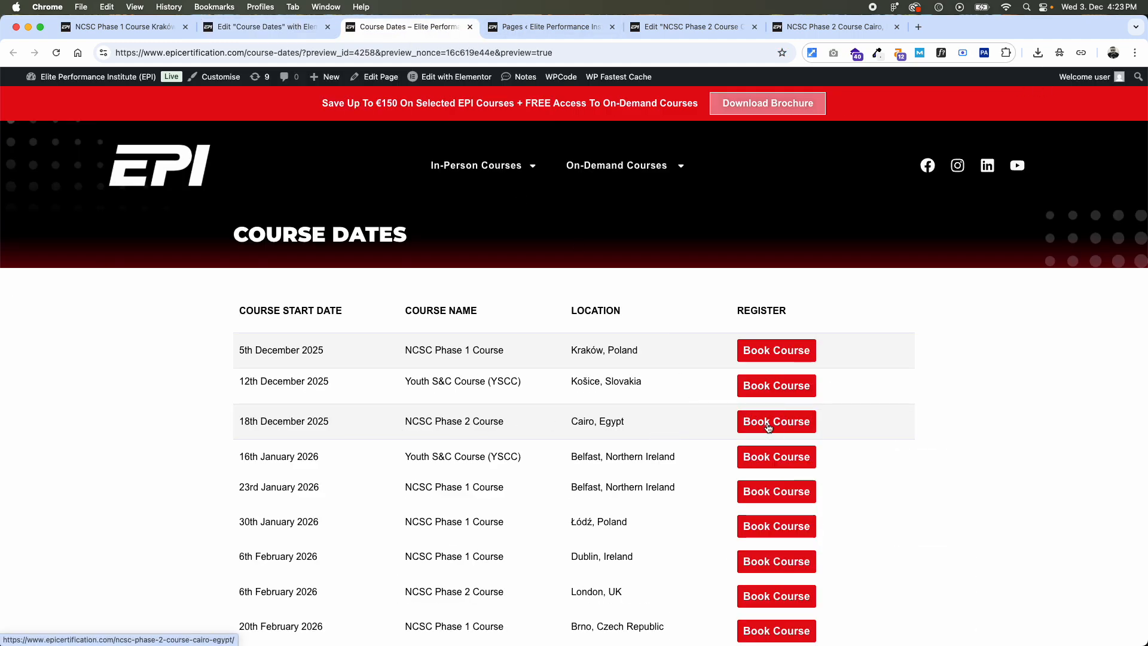